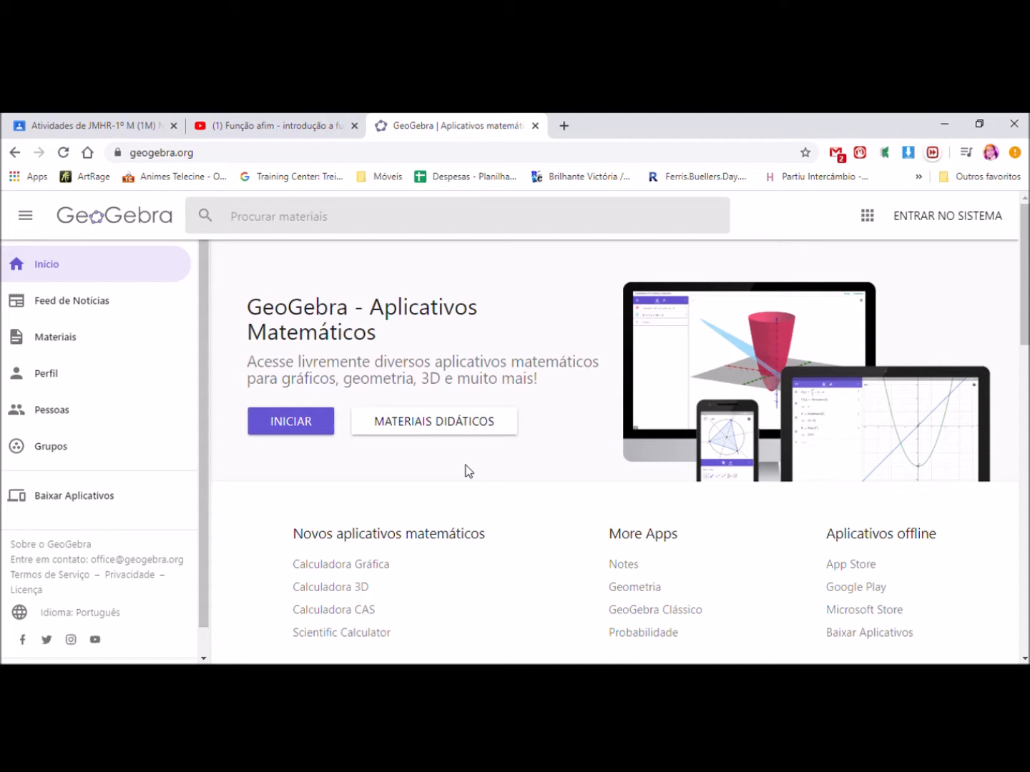
# - Open the Calculadora Gráfica in a new tab from the geogebra.org home page
pyautogui.click(247, 156)
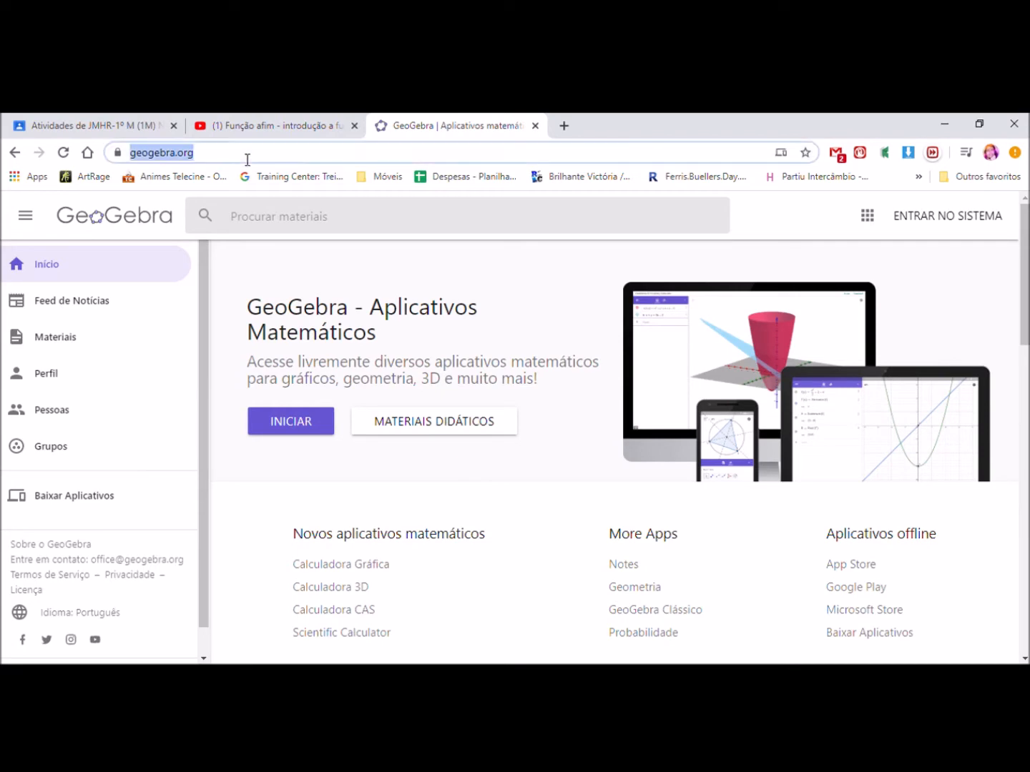
pyautogui.write('geogebra')
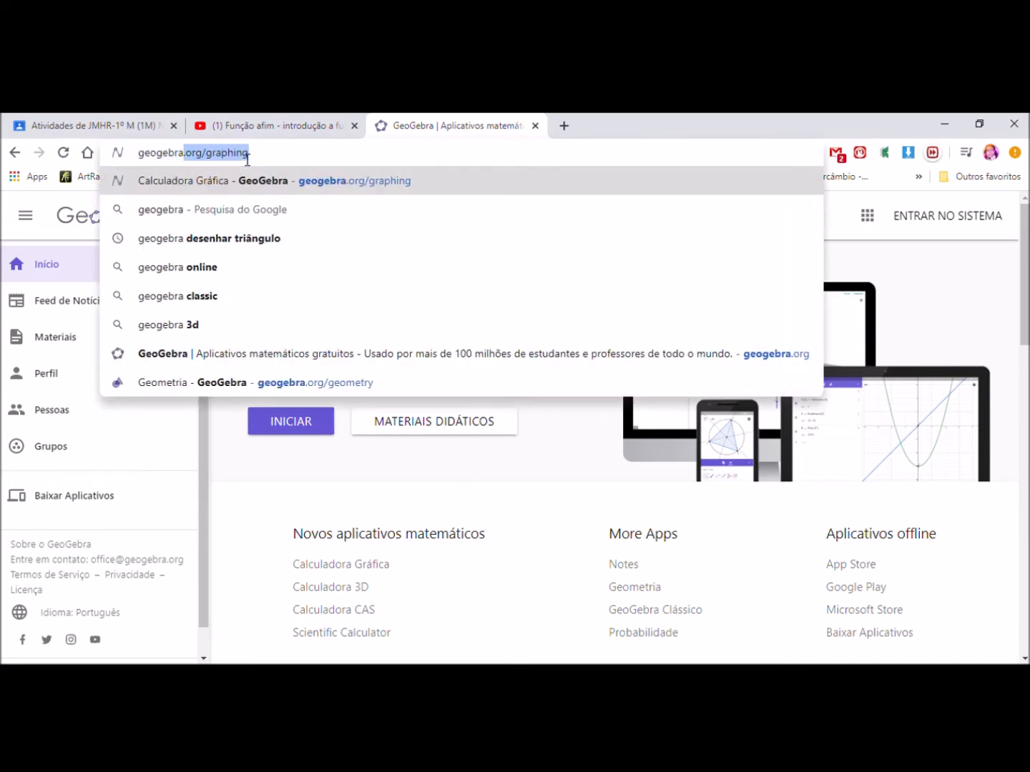
pyautogui.press('Return')
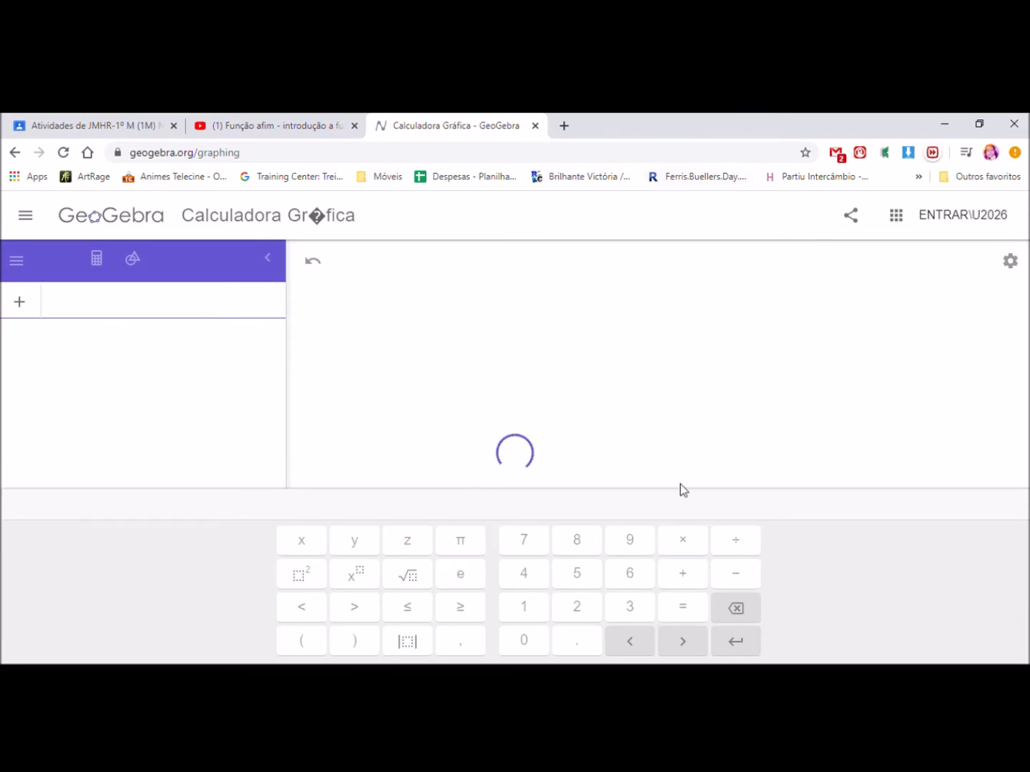
pyautogui.click(115, 213)
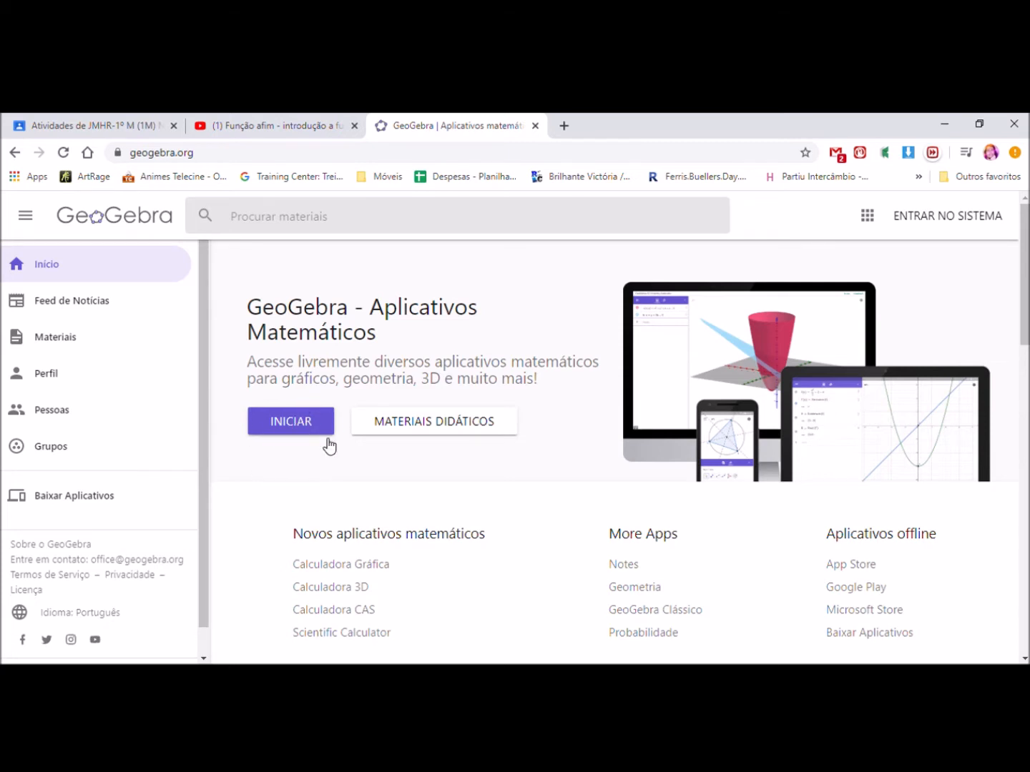
pyautogui.click(286, 424)
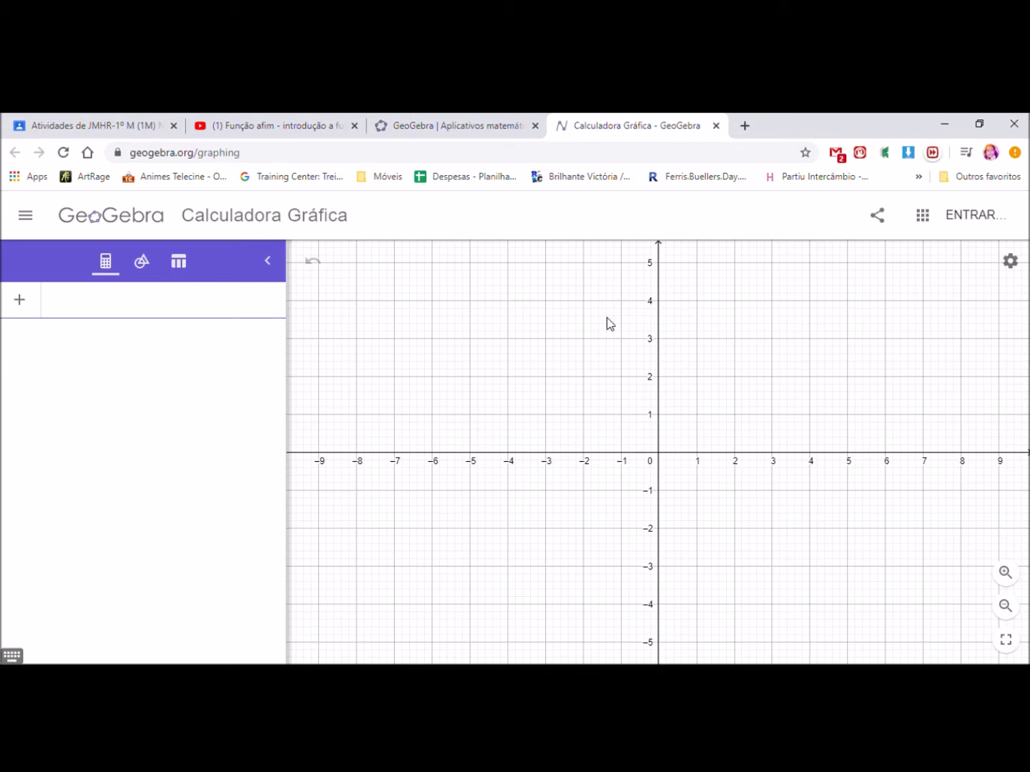
# - Plot two points with the Point tool, one at (0, 2) on the y-axis and one at (1, 6)
pyautogui.moveTo(730, 397); pyautogui.dragTo(610, 455)
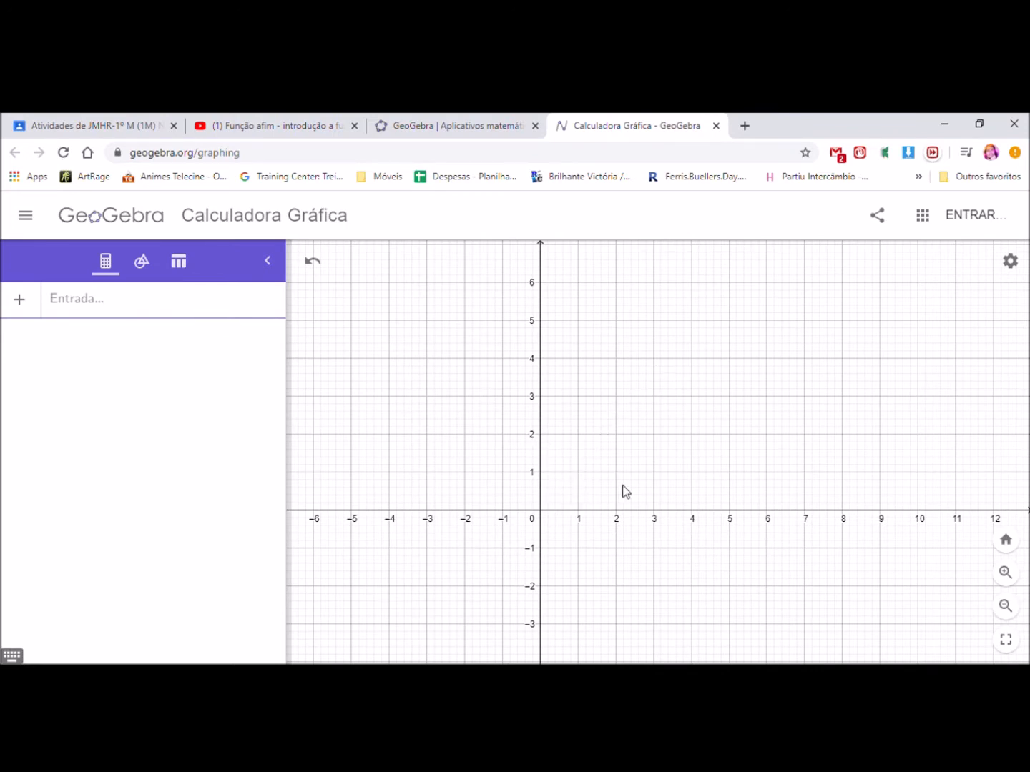
pyautogui.moveTo(693, 418); pyautogui.dragTo(636, 444)
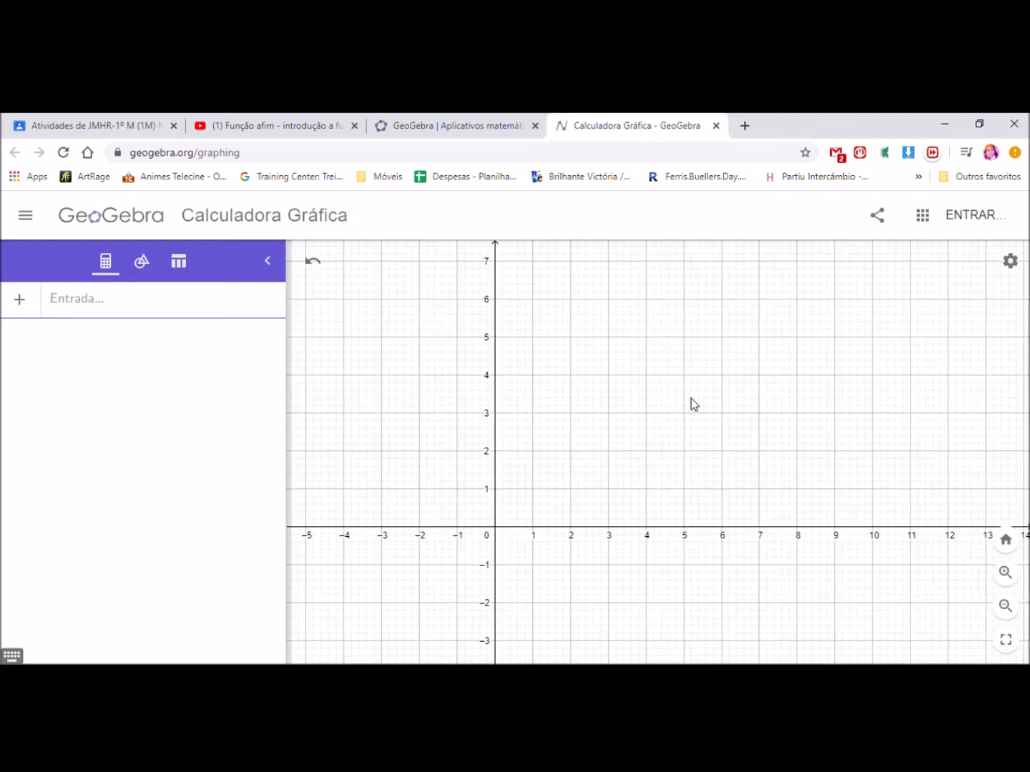
pyautogui.click(142, 262)
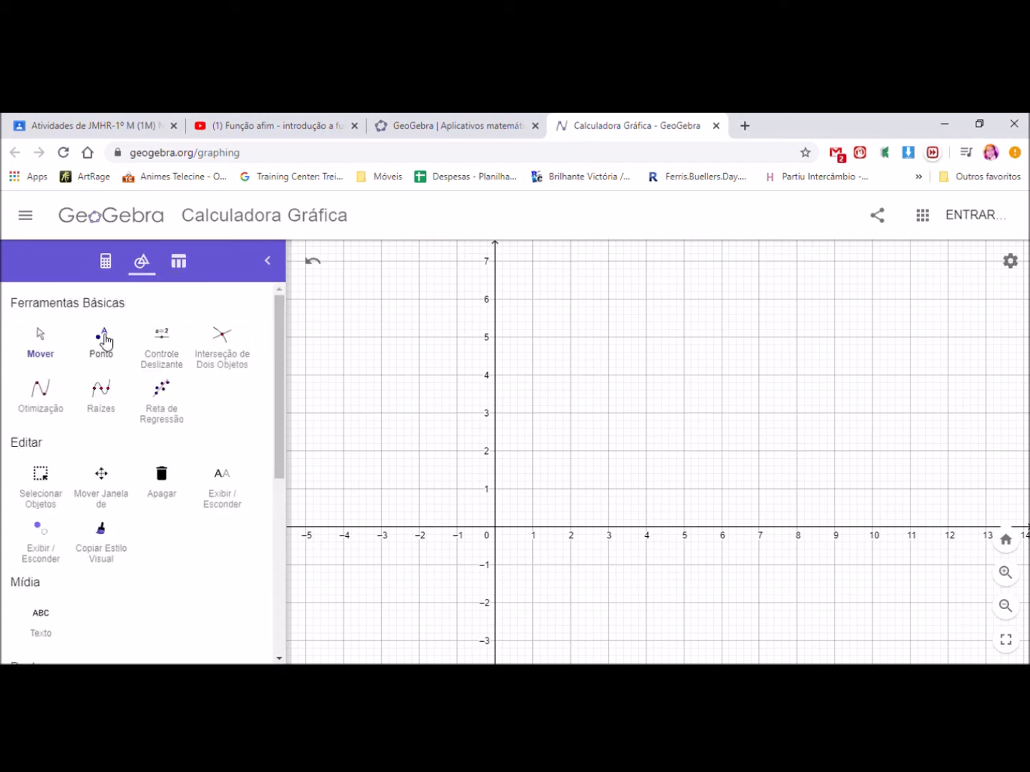
pyautogui.click(104, 340)
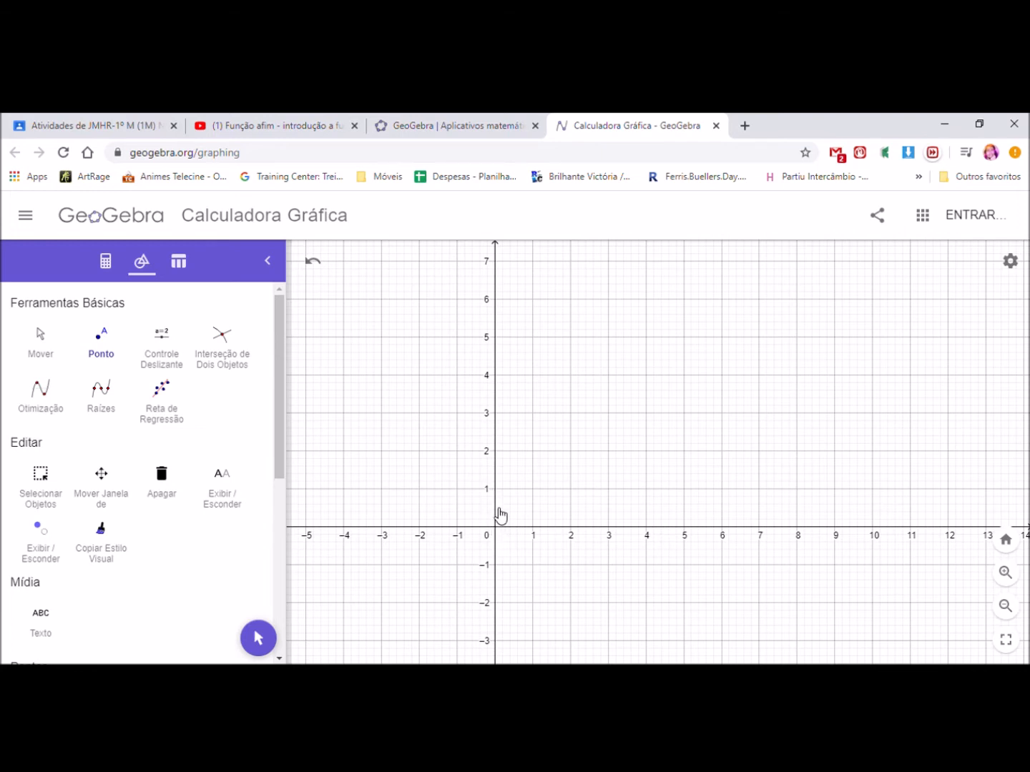
pyautogui.click(498, 453)
pyautogui.click(107, 343)
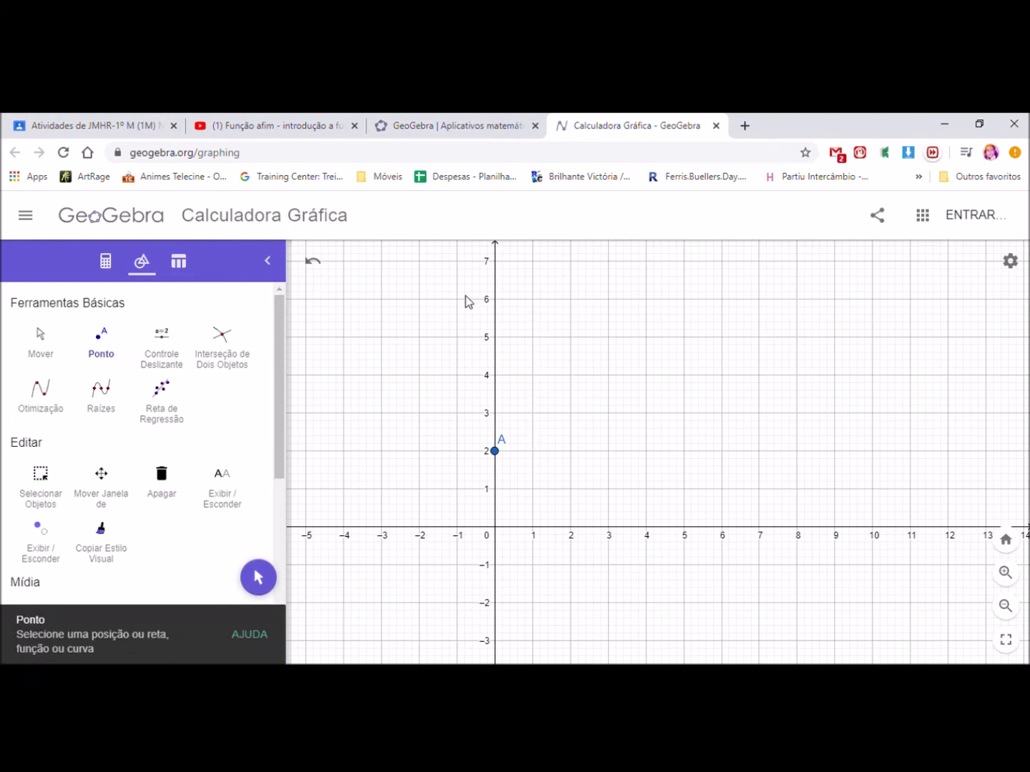
pyautogui.click(533, 299)
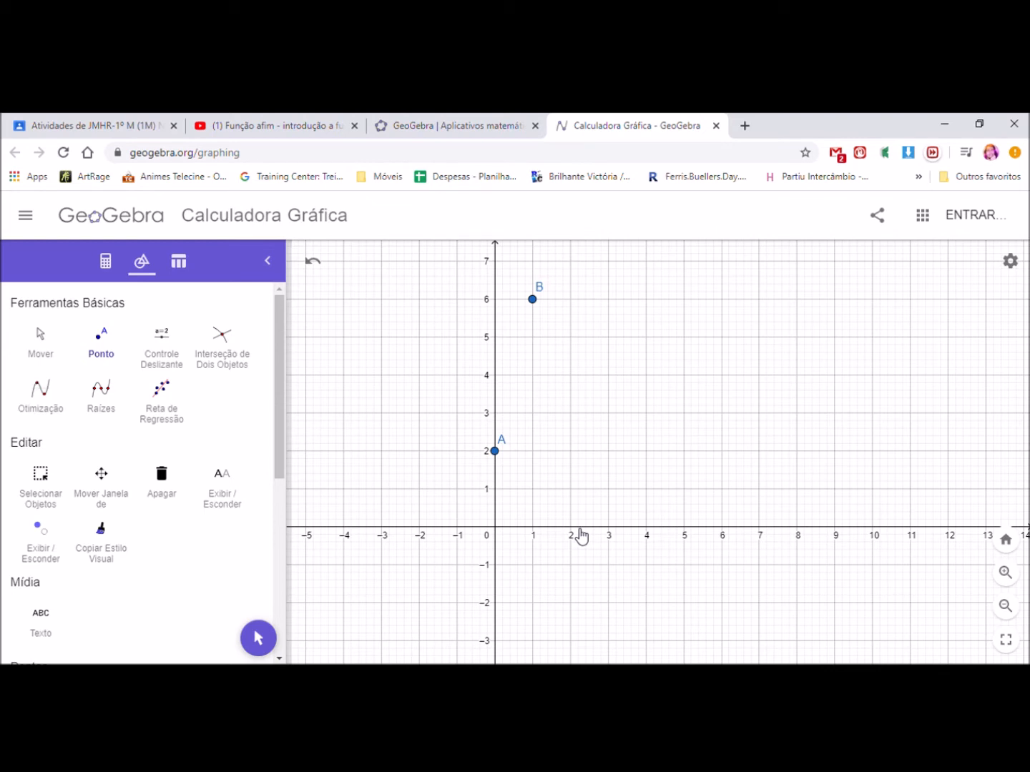
pyautogui.scroll(-2, 572, 458)
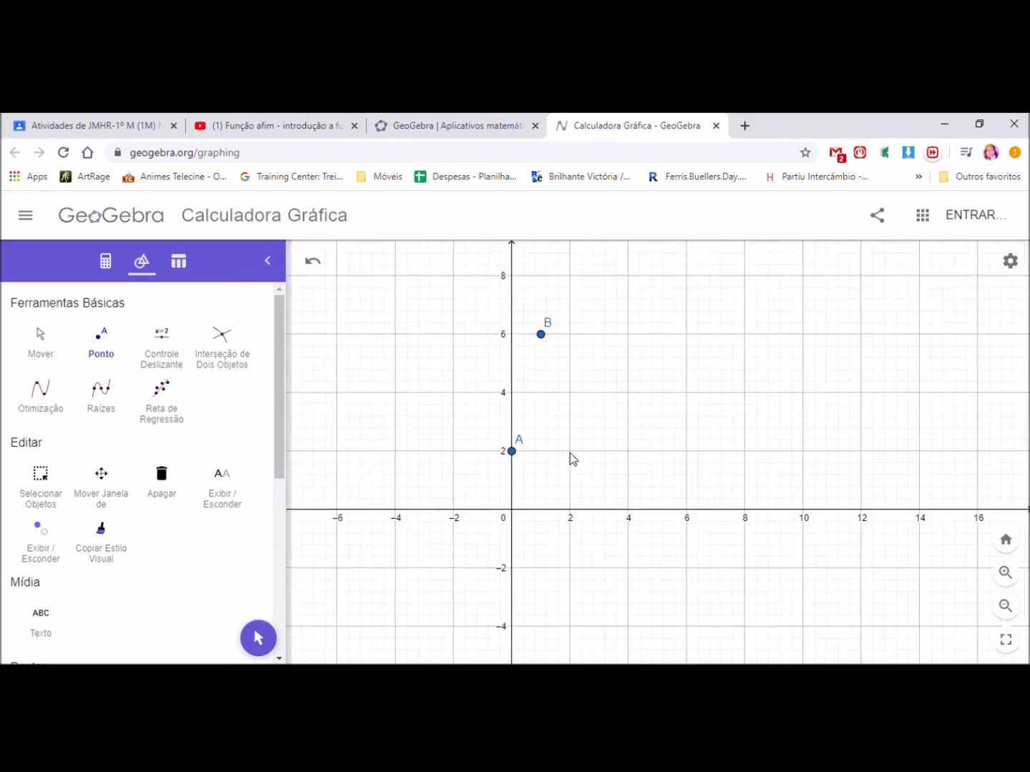
pyautogui.moveTo(593, 408)
pyautogui.mouseDown()
pyautogui.moveTo(588, 447)
pyautogui.moveTo(596, 388)
pyautogui.mouseUp()
pyautogui.press('Escape')
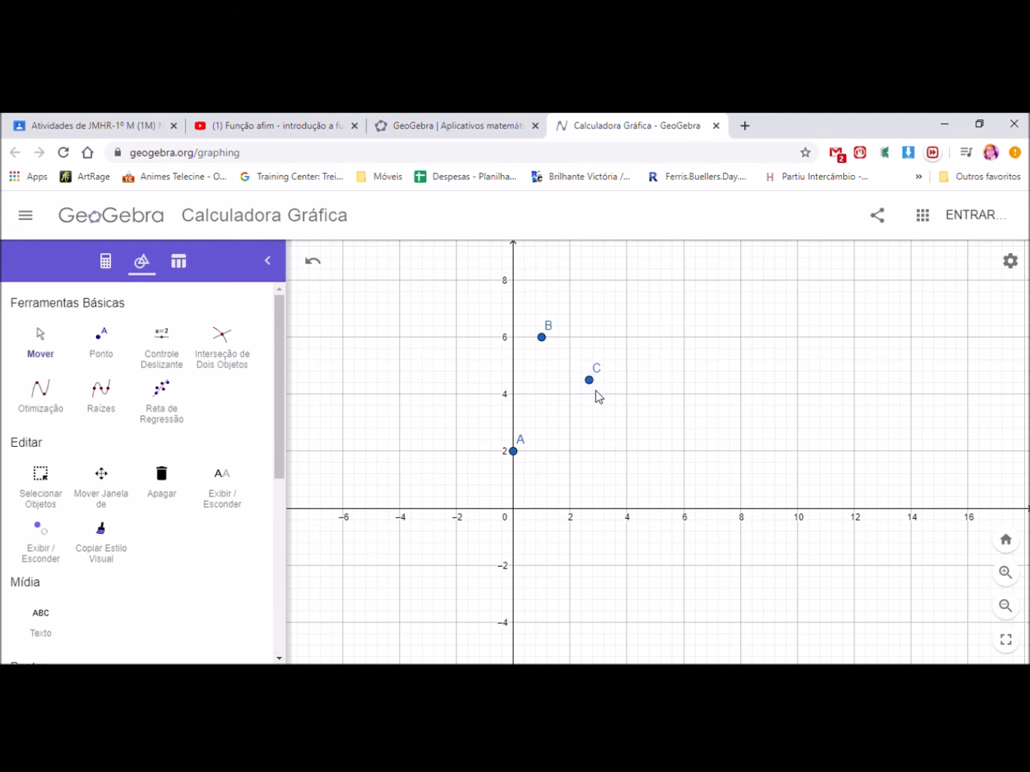
pyautogui.click(591, 383)
pyautogui.press('Delete')
# - Plot a third point at (2, 10) with the Point tool
pyautogui.moveTo(593, 391); pyautogui.dragTo(577, 461)
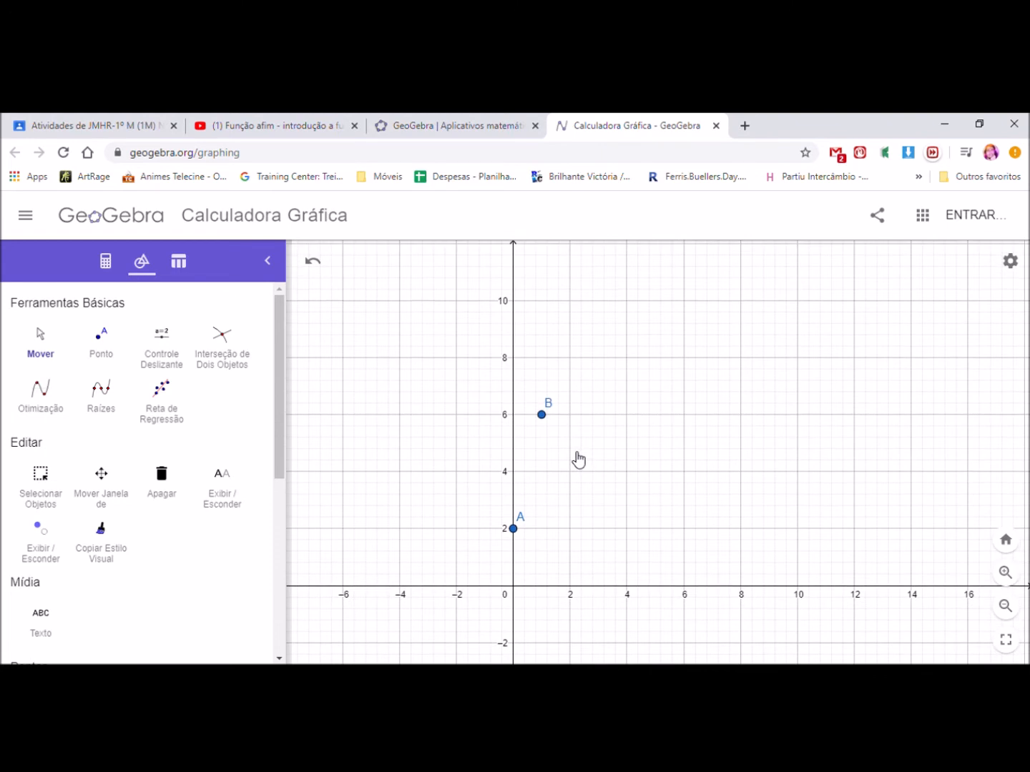
pyautogui.click(109, 344)
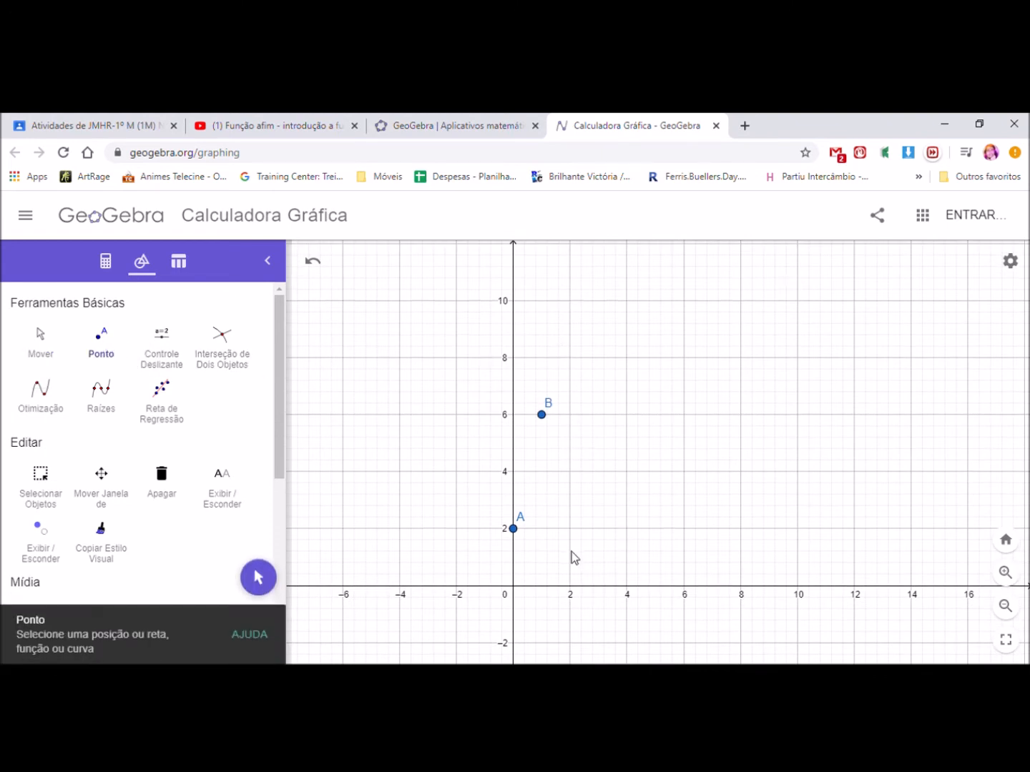
pyautogui.click(571, 299)
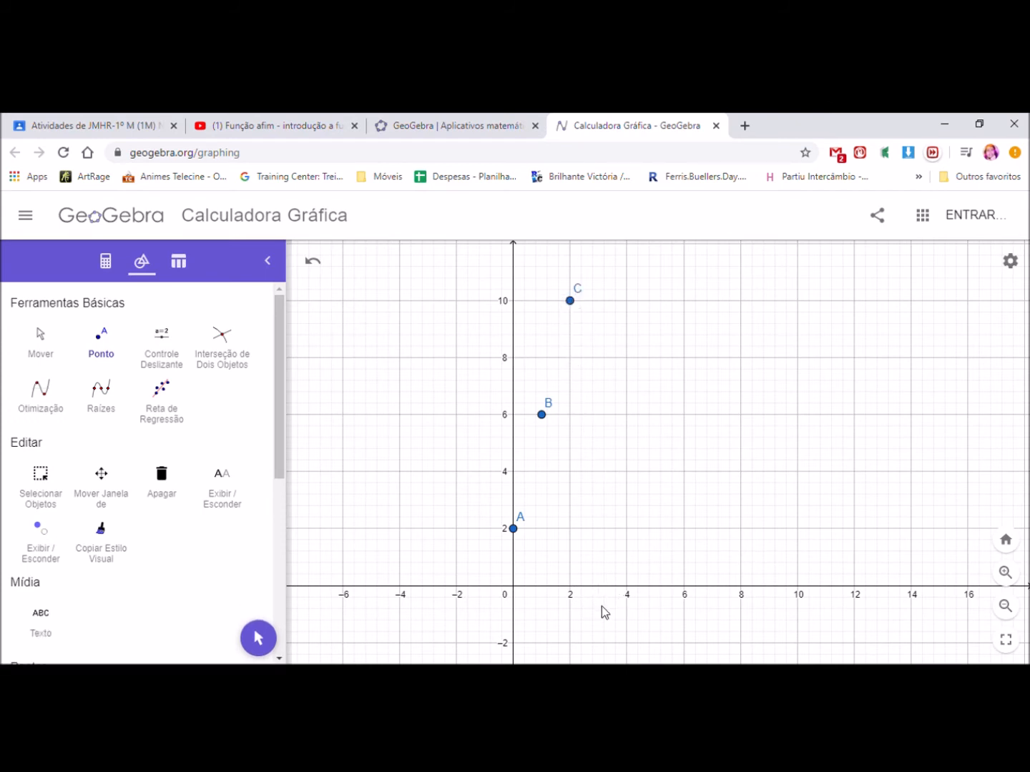
# - Plot a fourth point, D, at about (3.05, 14) with the Point tool
pyautogui.scroll(4, 602, 606)
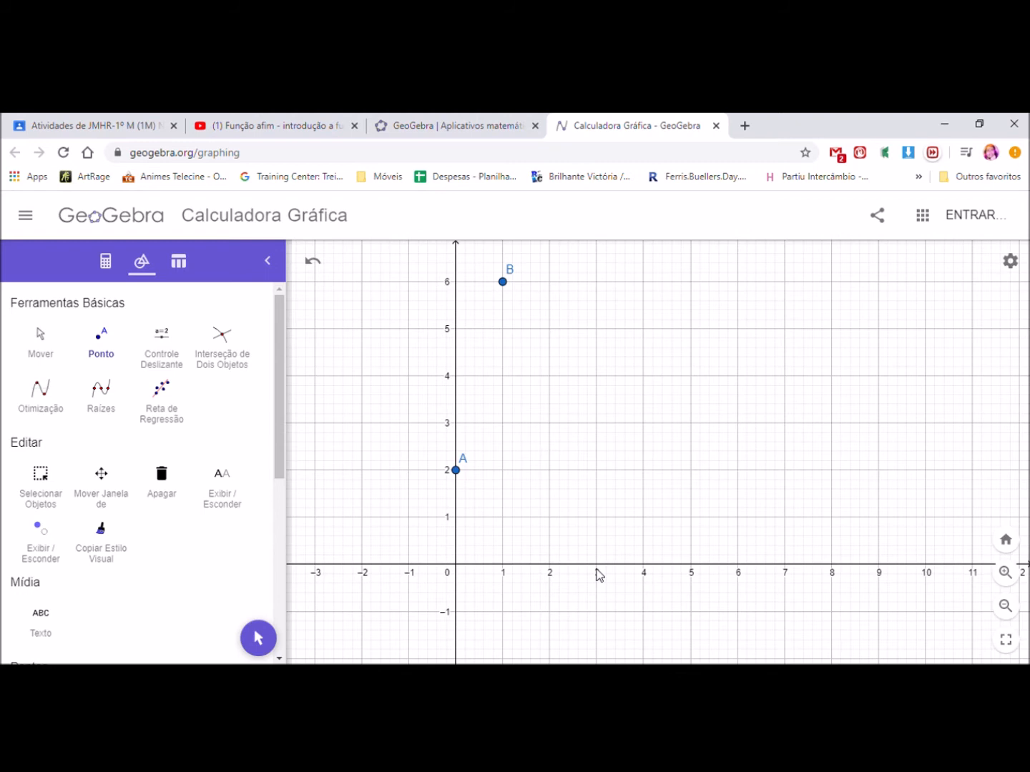
pyautogui.scroll(-4, 599, 576)
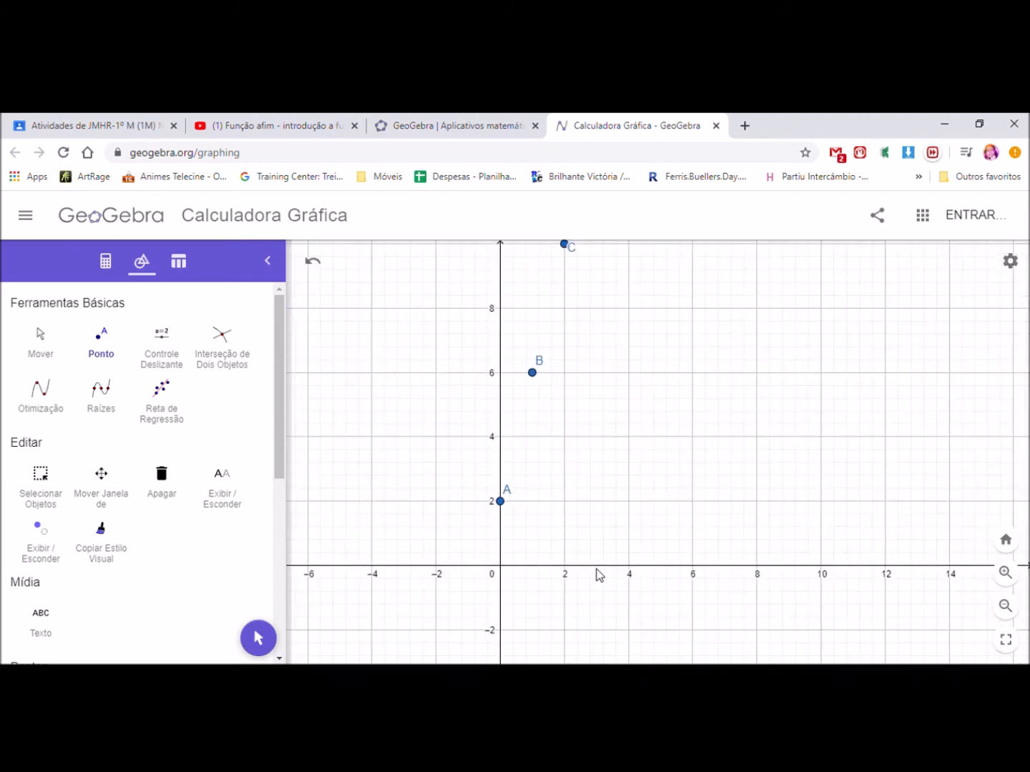
pyautogui.scroll(-2, 599, 576)
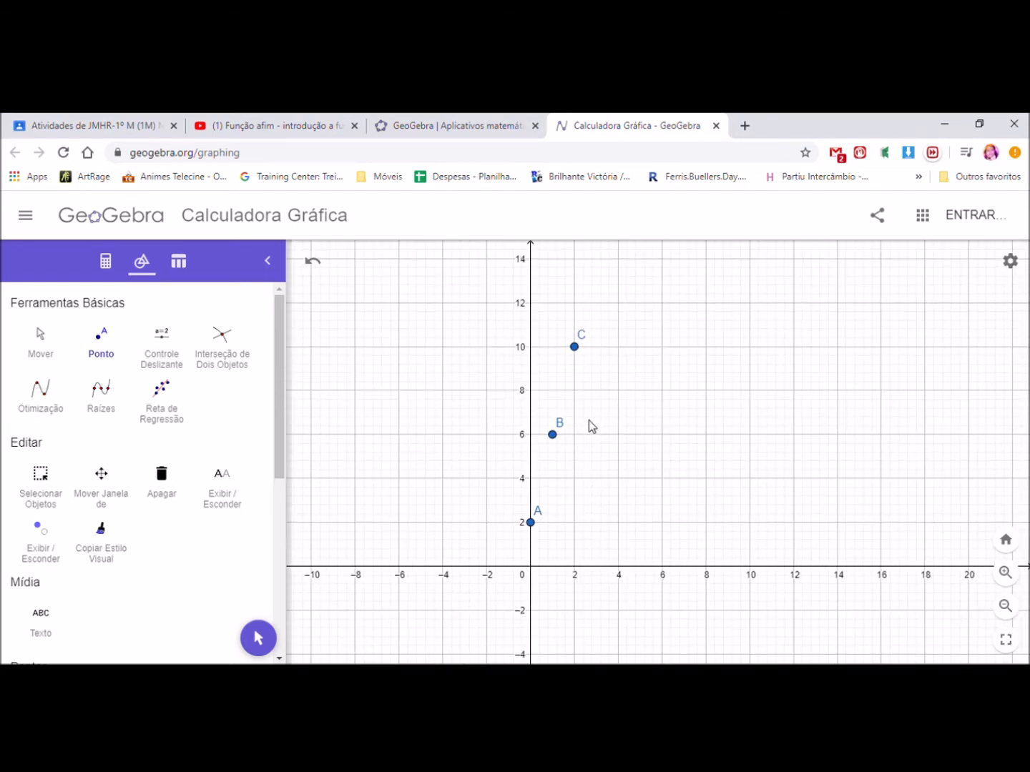
pyautogui.click(598, 260)
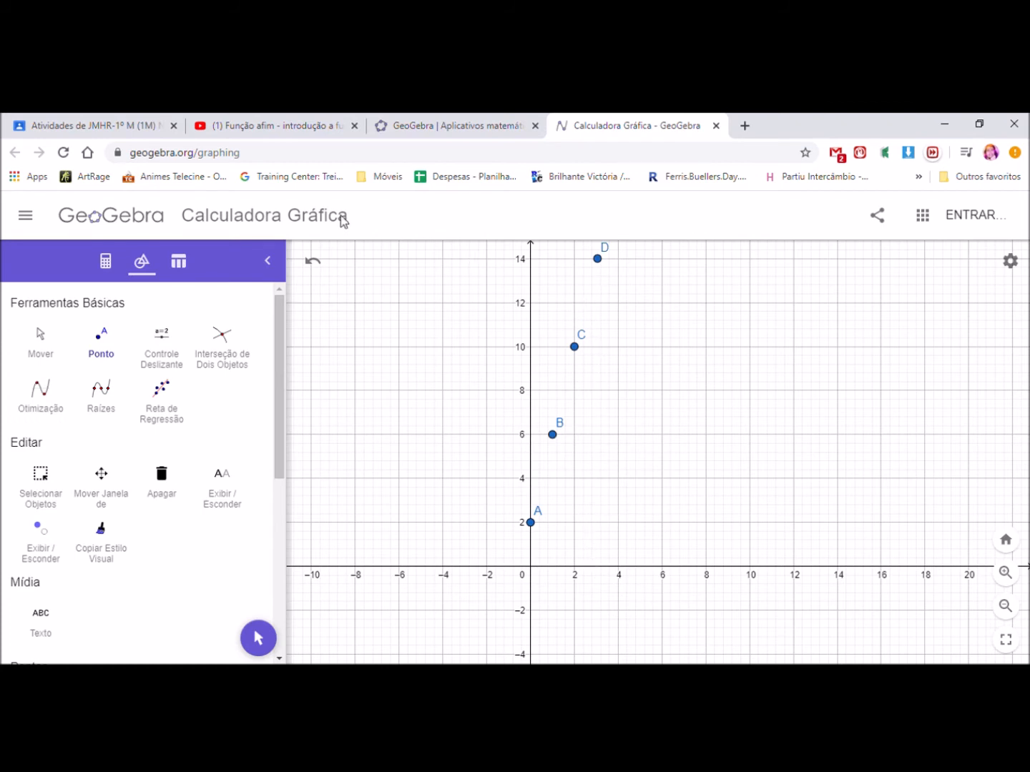
# - Set the coordinates of point D to exactly (3, 14) in its algebra definition
pyautogui.click(108, 262)
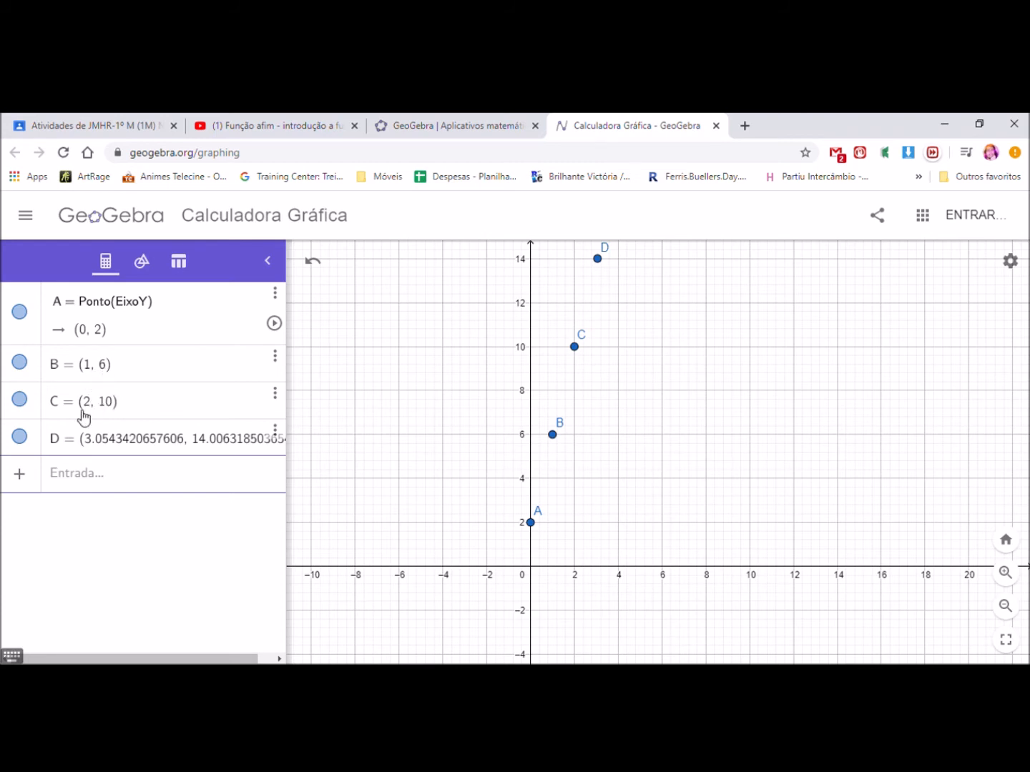
pyautogui.moveTo(131, 656); pyautogui.dragTo(147, 656)
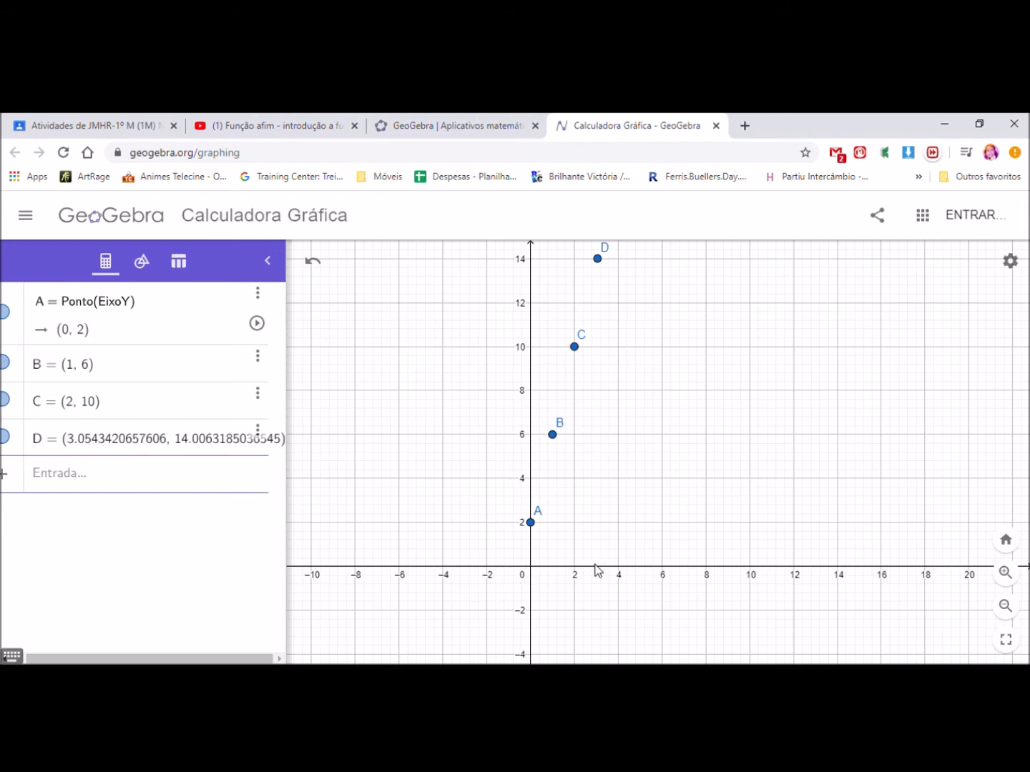
pyautogui.click(175, 445)
pyautogui.tripleClick(177, 447)
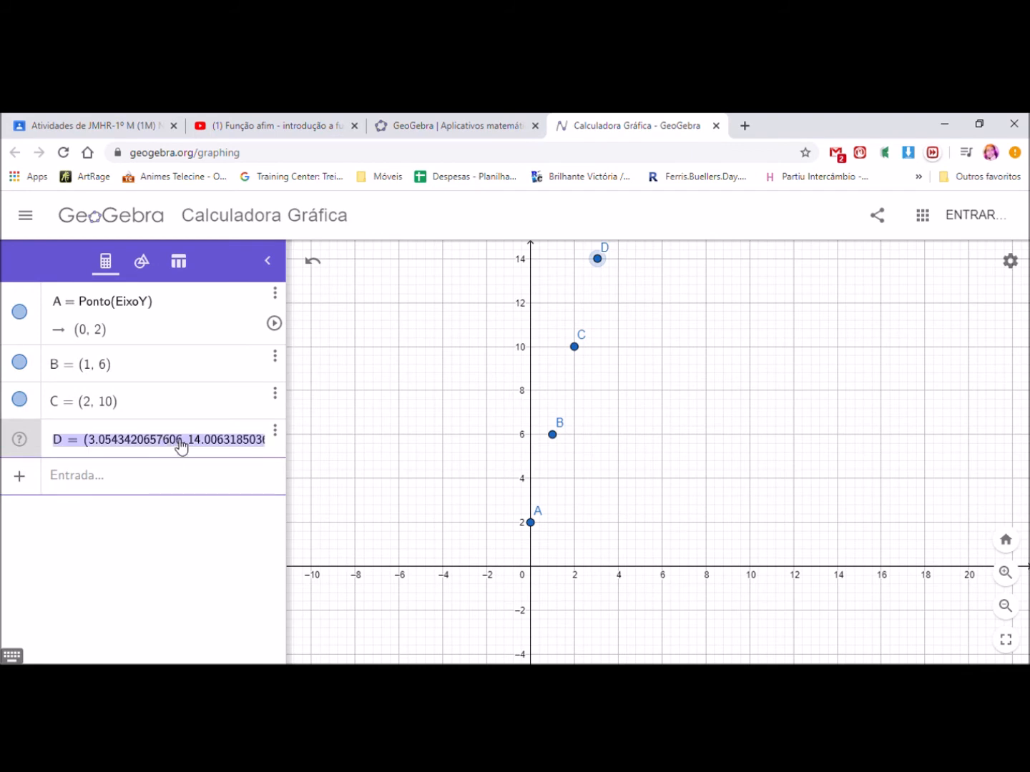
pyautogui.click(180, 443)
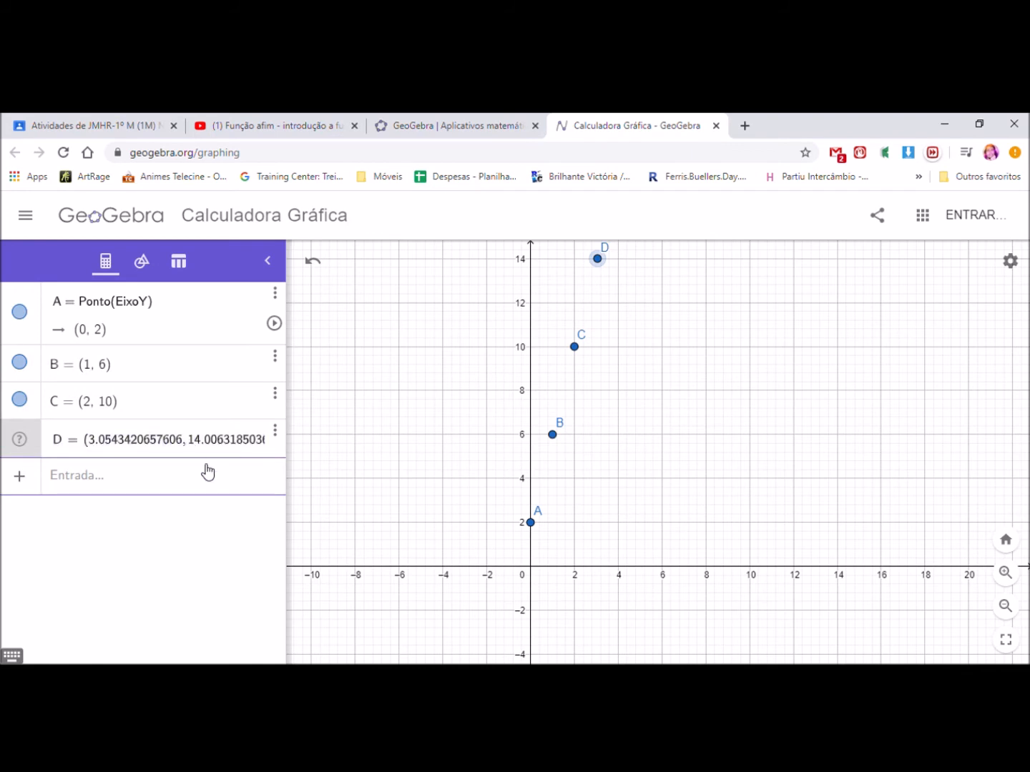
pyautogui.press('BackSpace')
pyautogui.press('BackSpace')
pyautogui.press('BackSpace')
pyautogui.press('BackSpace')
pyautogui.press('BackSpace')
pyautogui.press('BackSpace')
pyautogui.press('BackSpace')
pyautogui.press('BackSpace')
pyautogui.press('BackSpace')
pyautogui.press('BackSpace')
pyautogui.press('BackSpace')
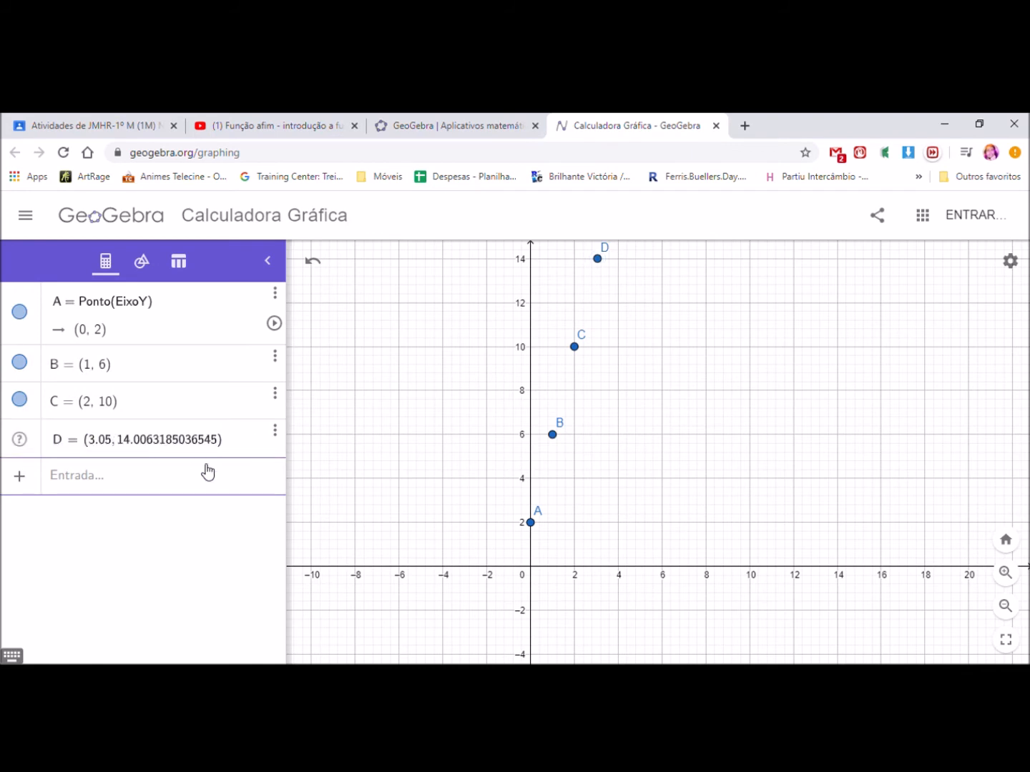
pyautogui.press('BackSpace')
pyautogui.press('BackSpace')
pyautogui.press('BackSpace')
pyautogui.press('BackSpace')
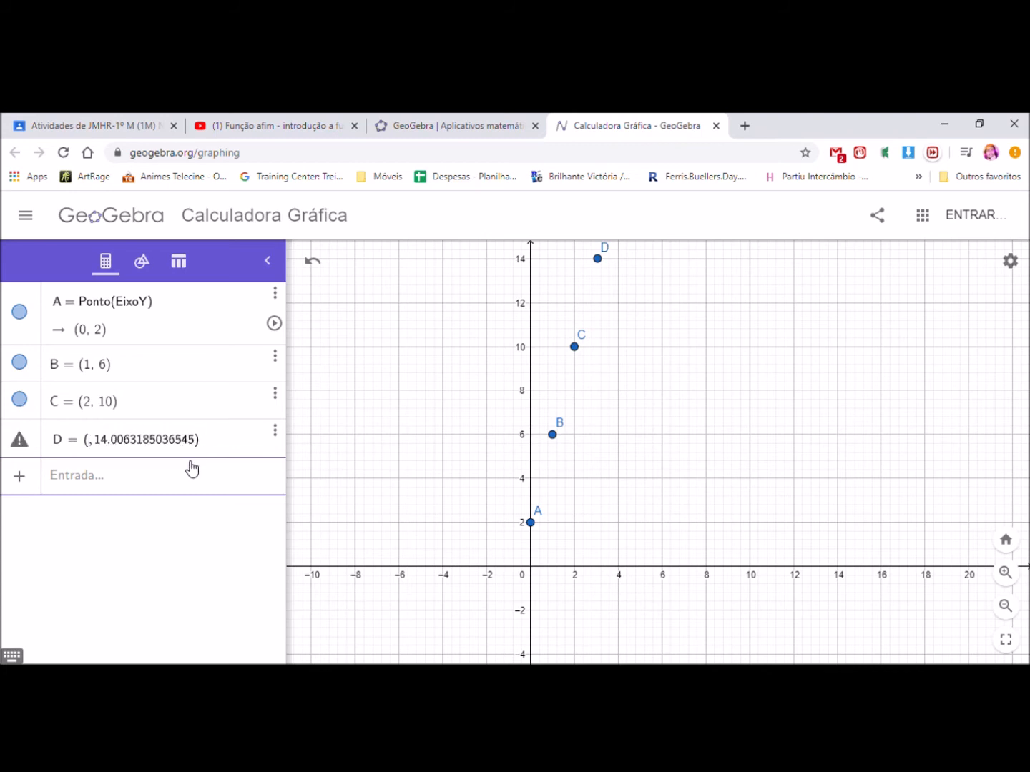
pyautogui.write('3, 14')
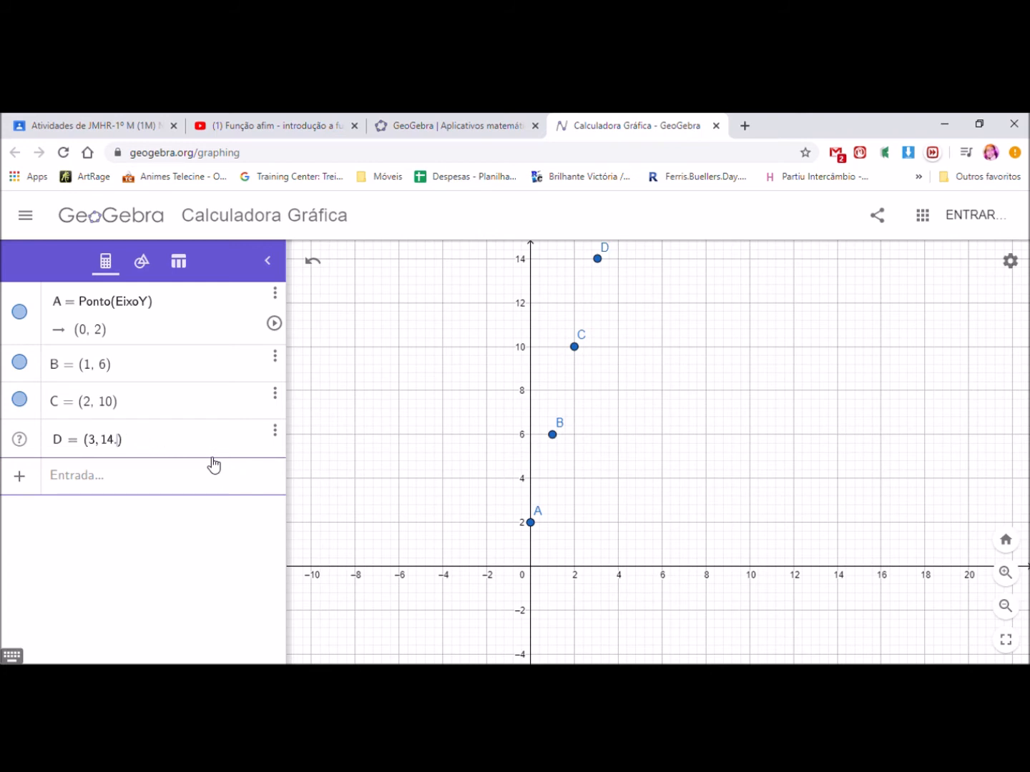
pyautogui.click(205, 560)
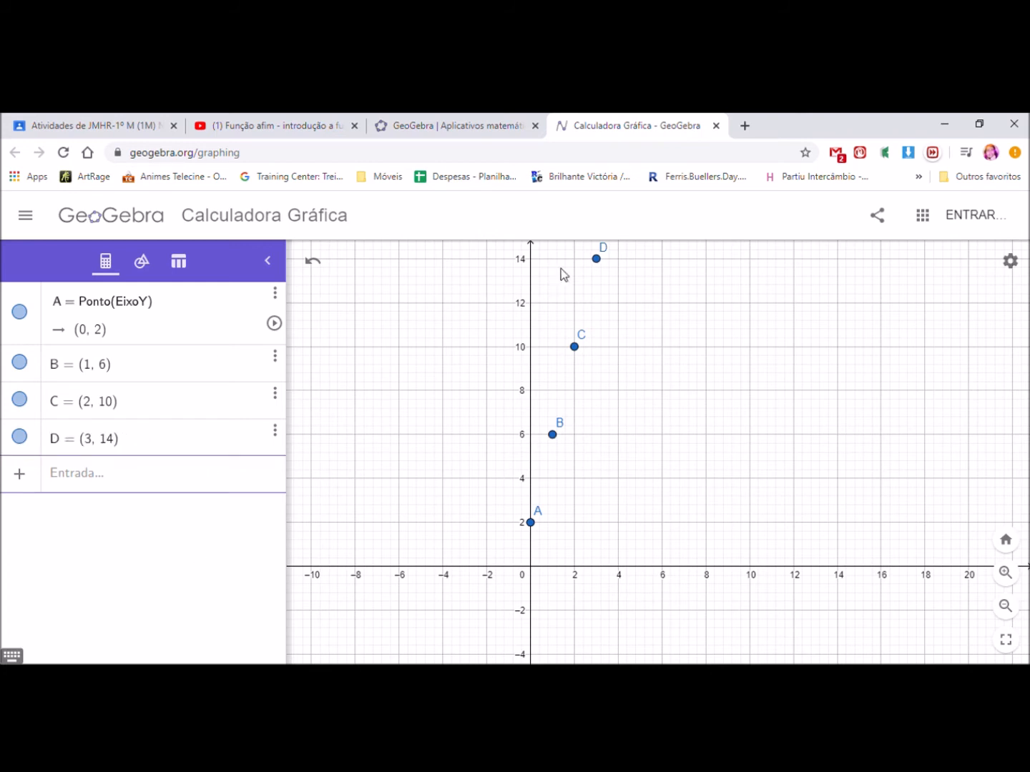
pyautogui.moveTo(632, 378); pyautogui.dragTo(635, 408)
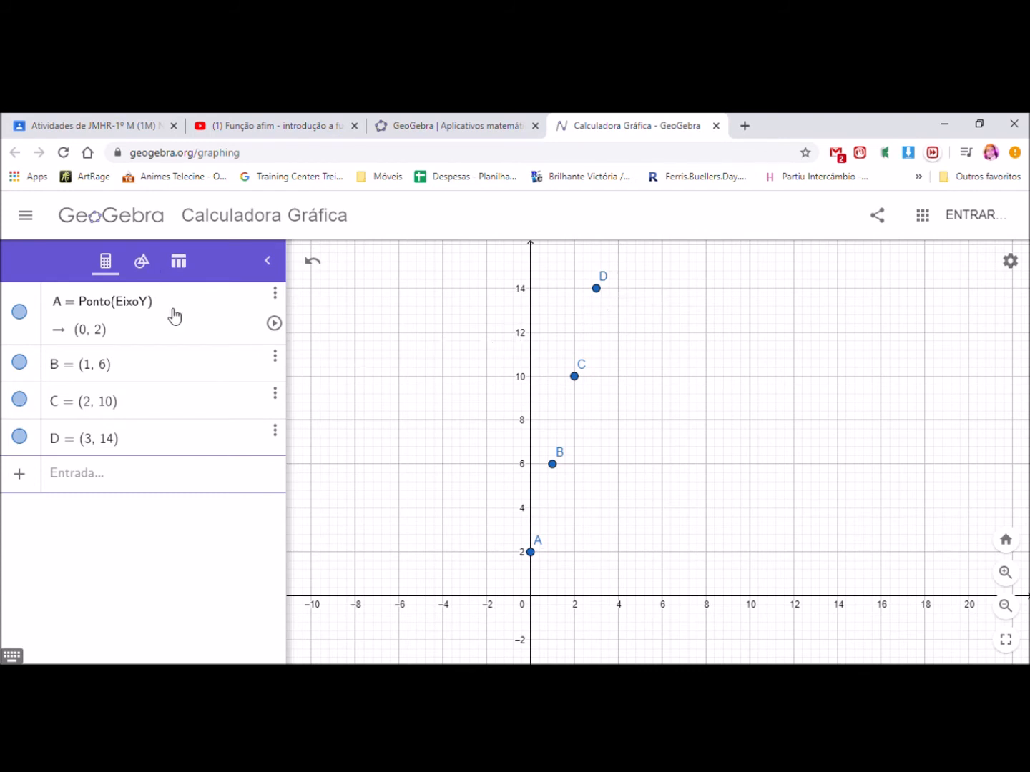
pyautogui.click(143, 261)
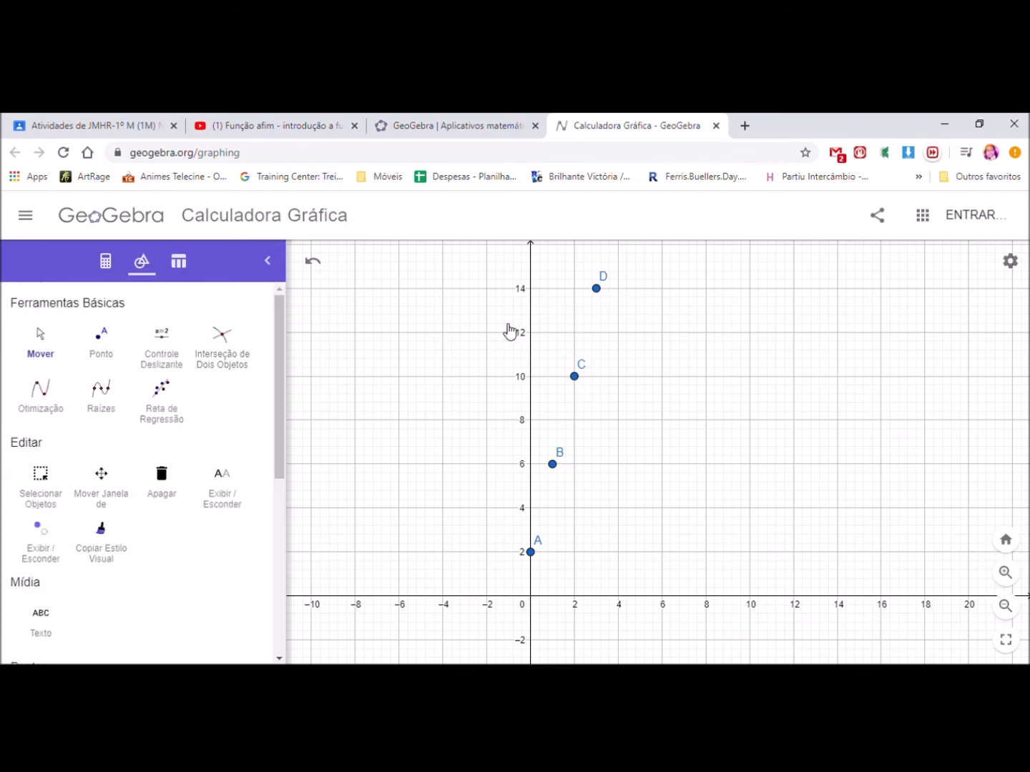
pyautogui.click(107, 263)
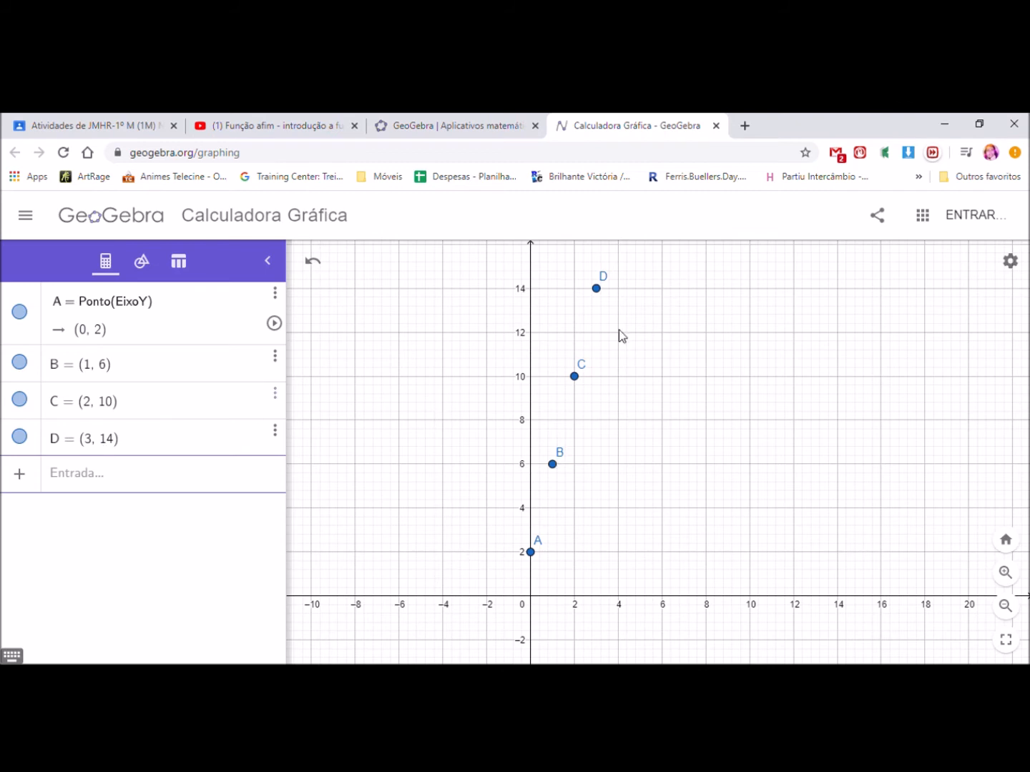
pyautogui.moveTo(584, 455); pyautogui.dragTo(595, 387)
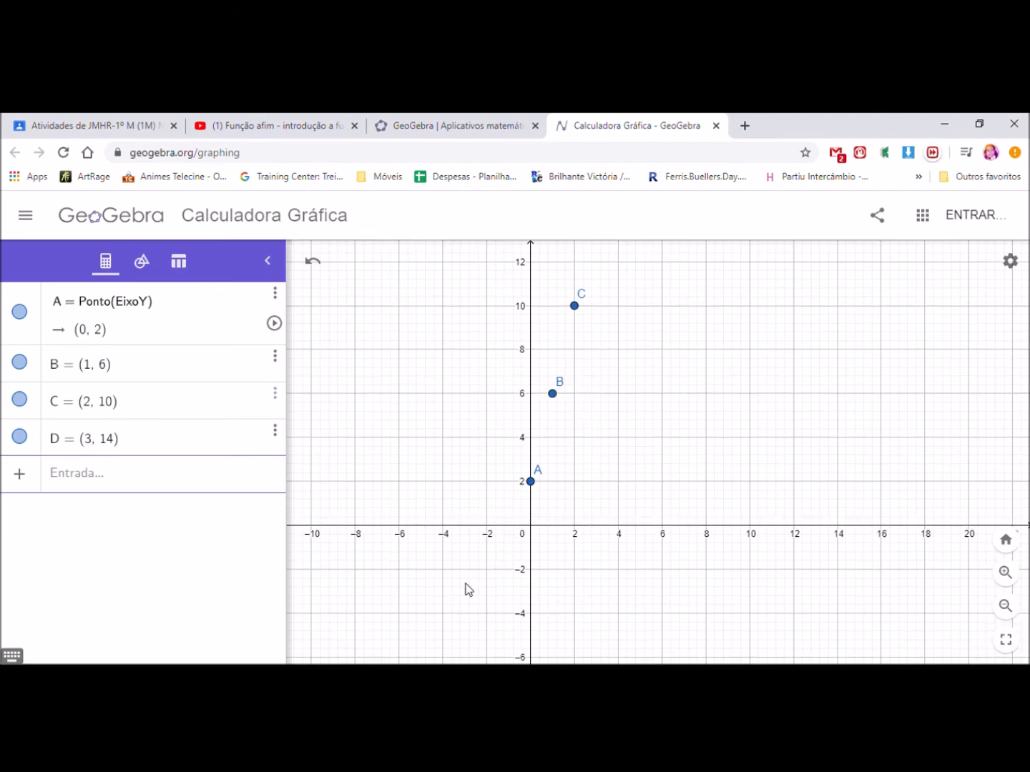
pyautogui.moveTo(648, 434); pyautogui.dragTo(646, 530)
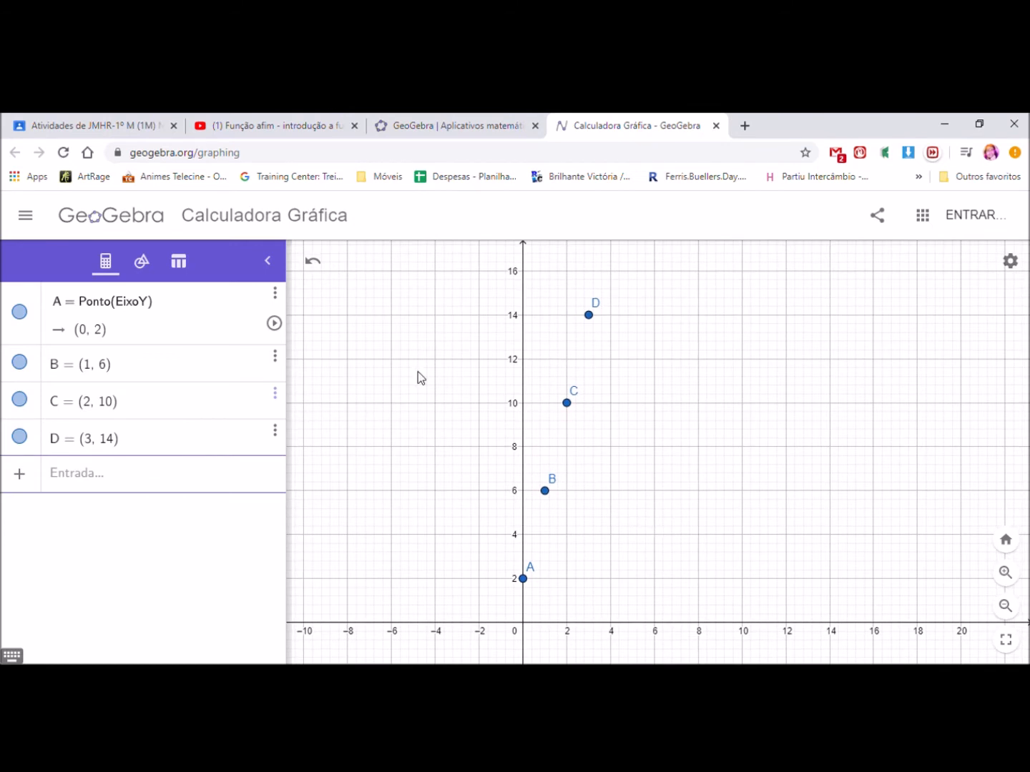
# - Enter the function f(x) = 4x + 2 as a new expression to graph its line
pyautogui.click(81, 478)
pyautogui.write('f(')
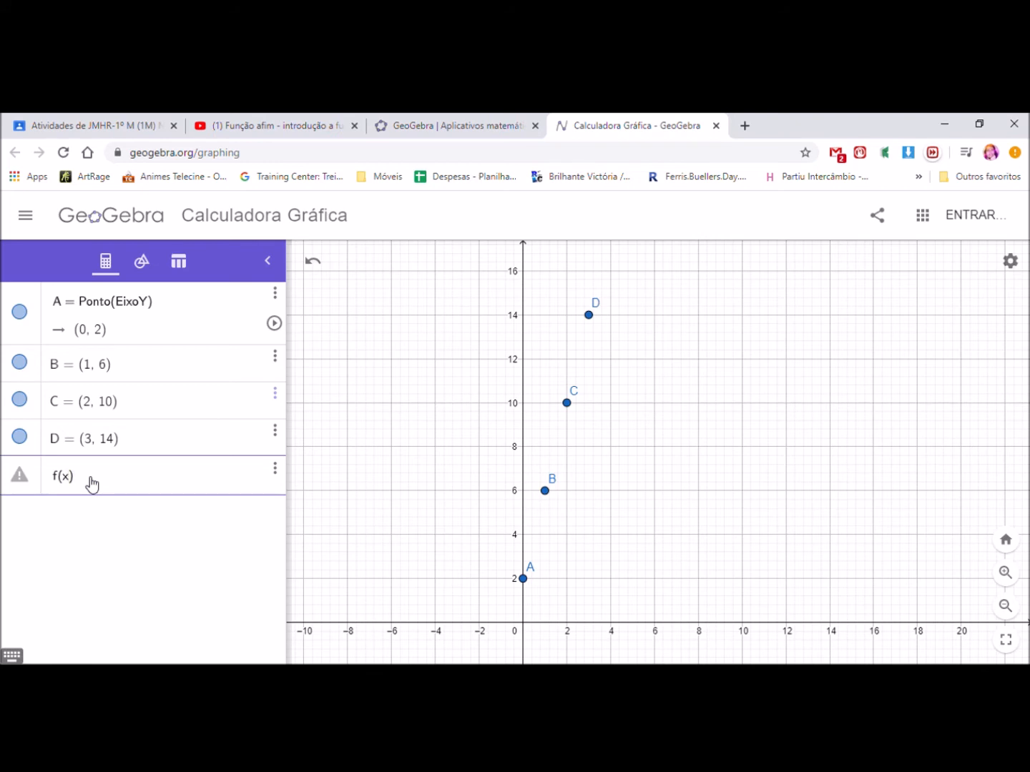
pyautogui.write('x) = 4x + 2')
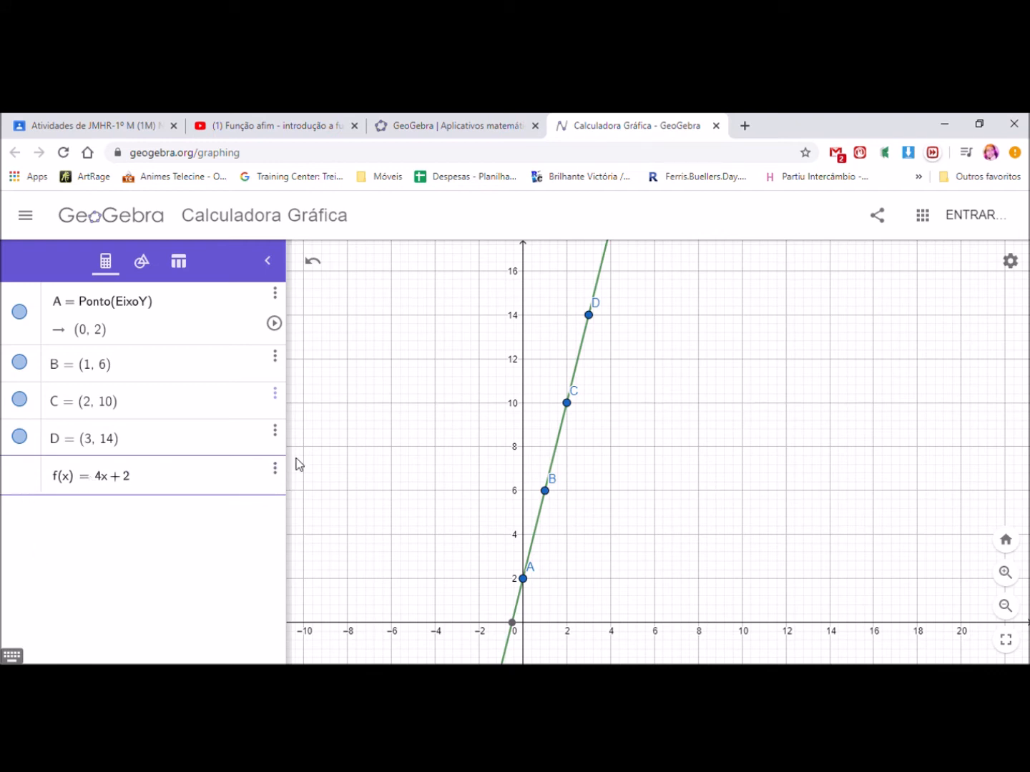
# - Hide and show the line of f(x) = 4x + 2 repeatedly, ending with it displayed
pyautogui.click(276, 468)
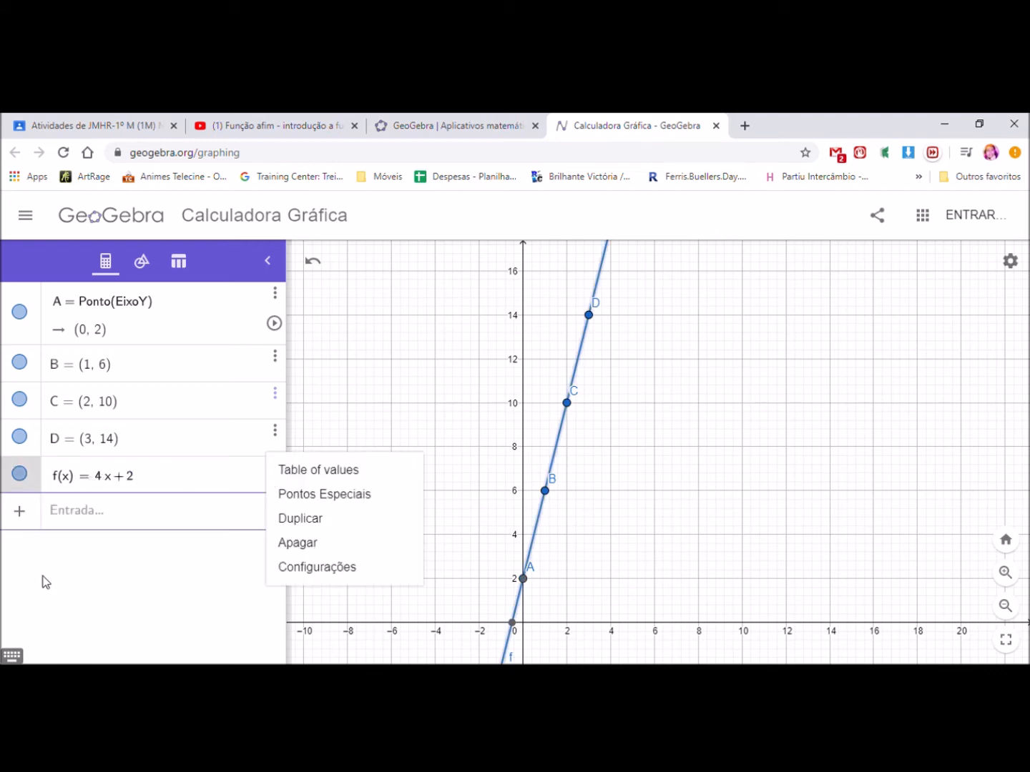
pyautogui.click(109, 557)
pyautogui.click(20, 474)
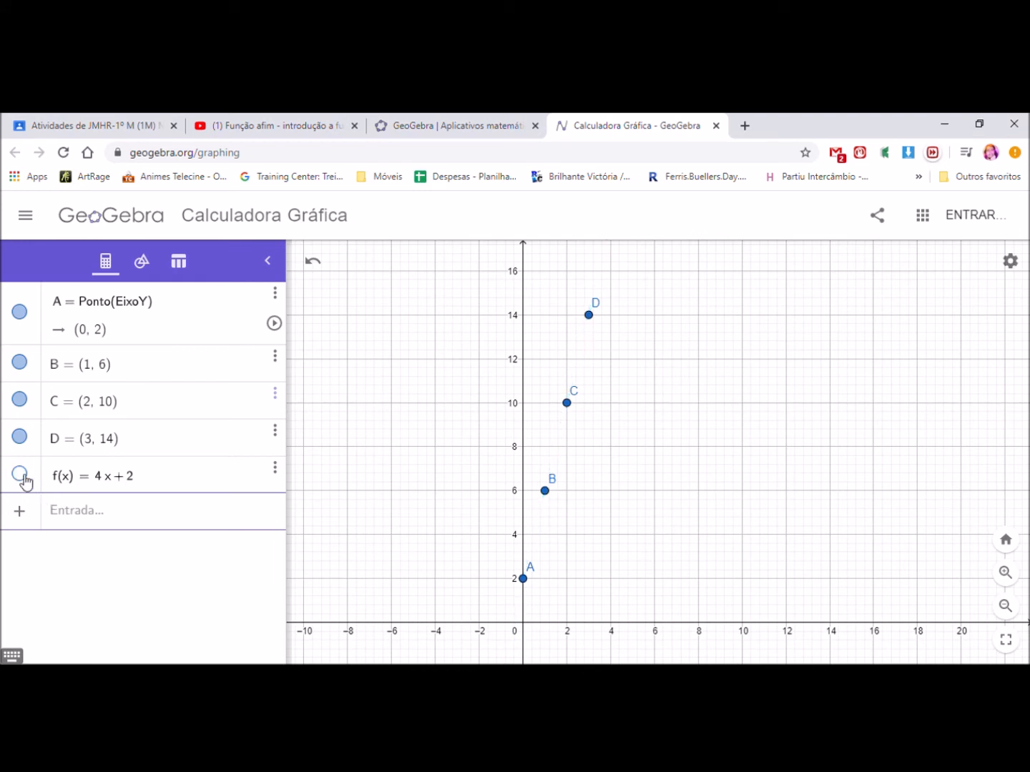
pyautogui.click(23, 477)
pyautogui.click(22, 477)
pyautogui.click(22, 478)
pyautogui.click(23, 478)
pyautogui.click(23, 477)
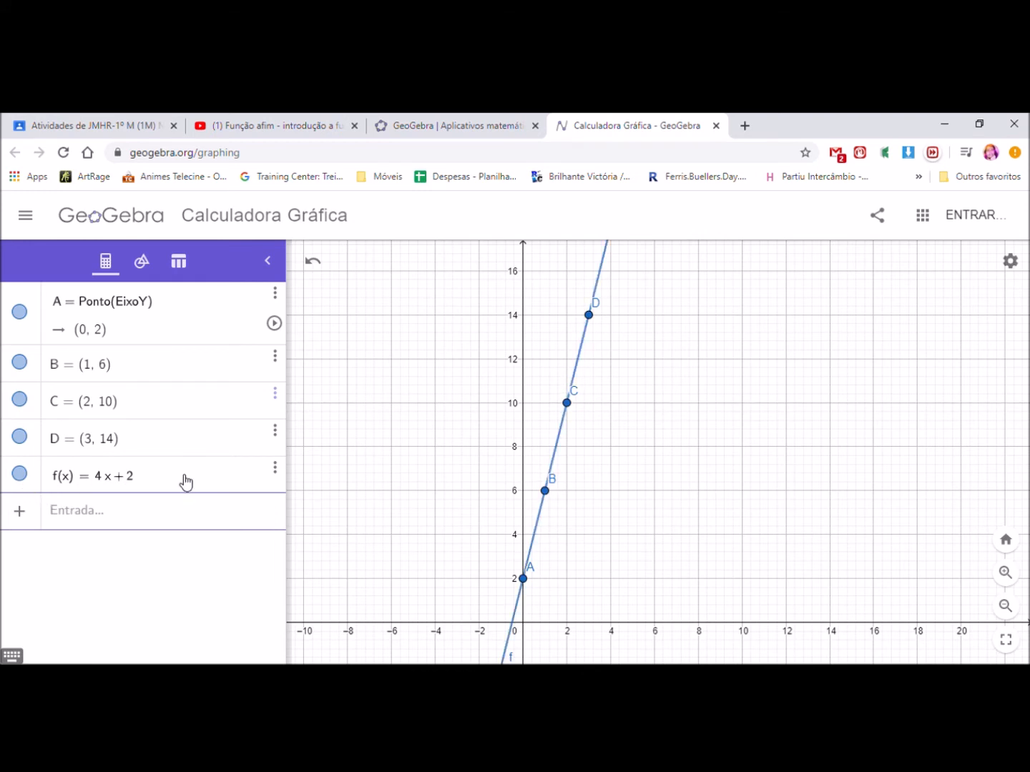
# - Set the colour of the f(x) line to red (#FF0000) in its object settings and close the settings
pyautogui.click(273, 470)
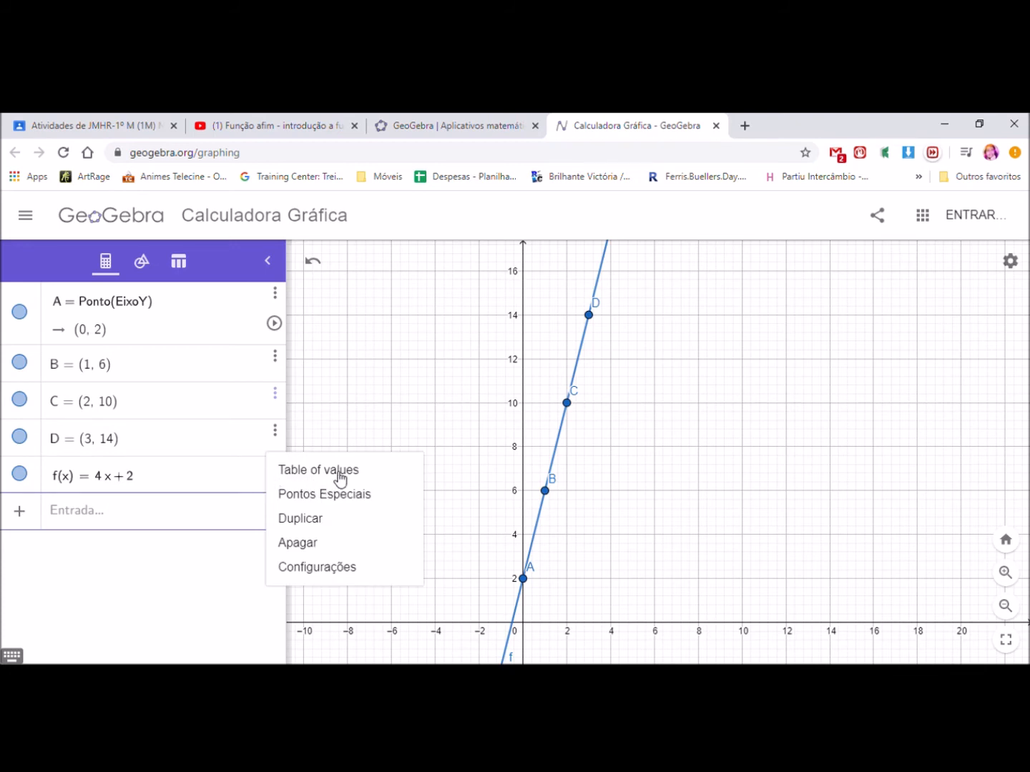
pyautogui.click(375, 570)
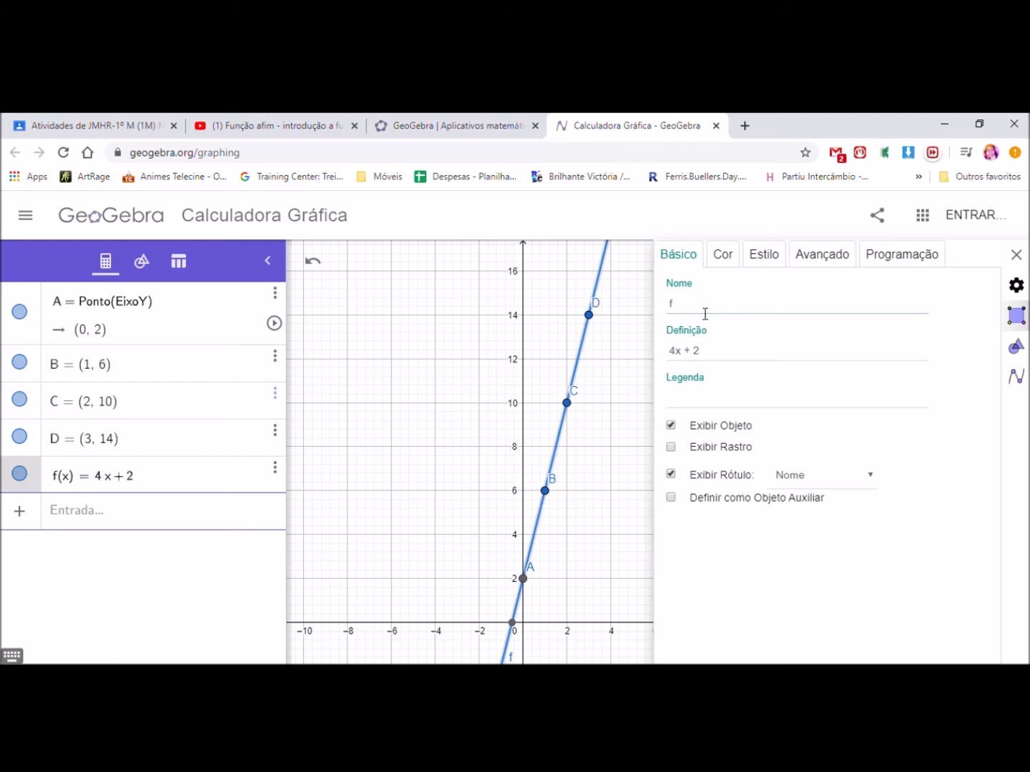
pyautogui.click(725, 261)
pyautogui.click(694, 298)
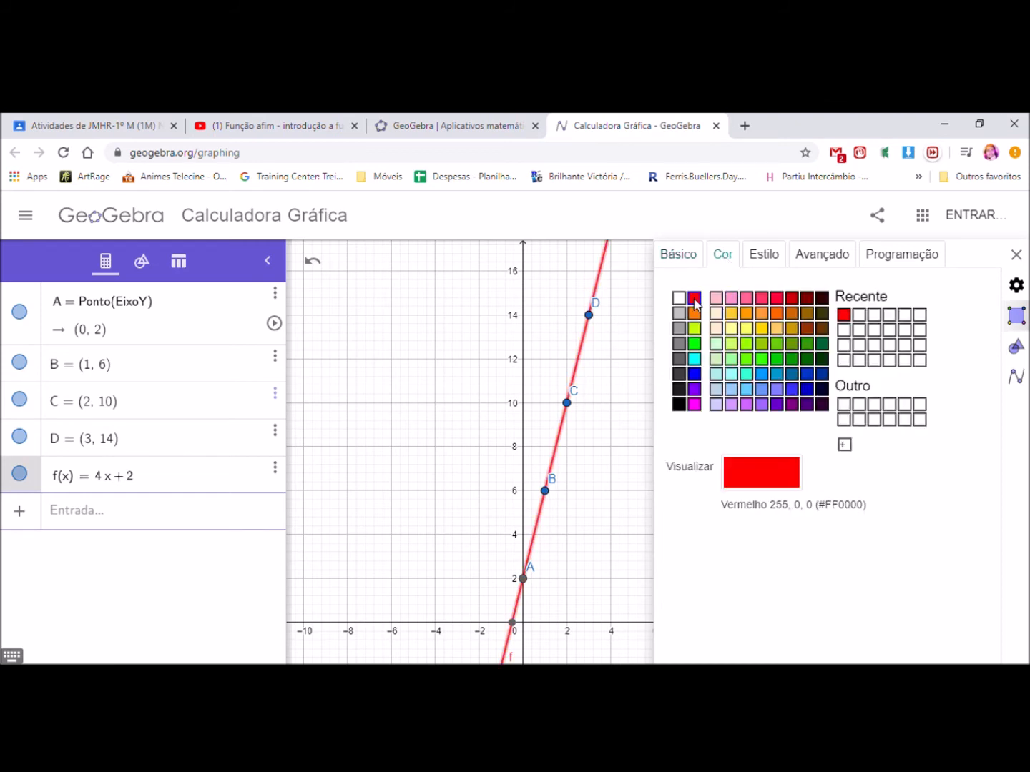
pyautogui.click(694, 329)
pyautogui.click(694, 345)
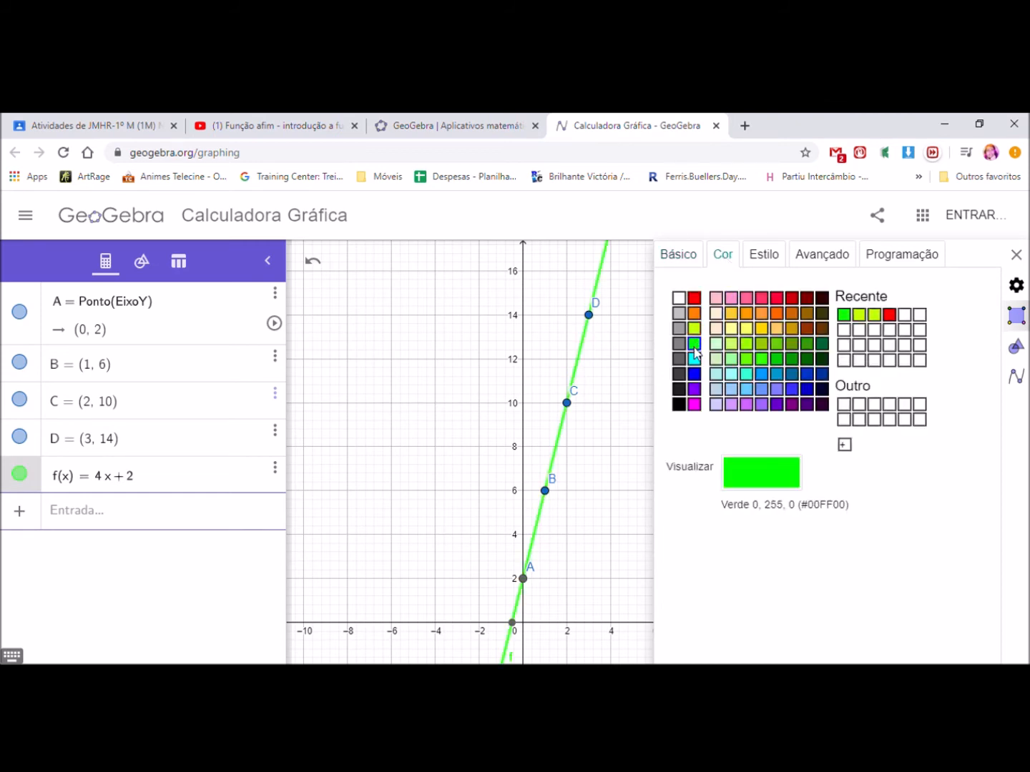
pyautogui.click(694, 298)
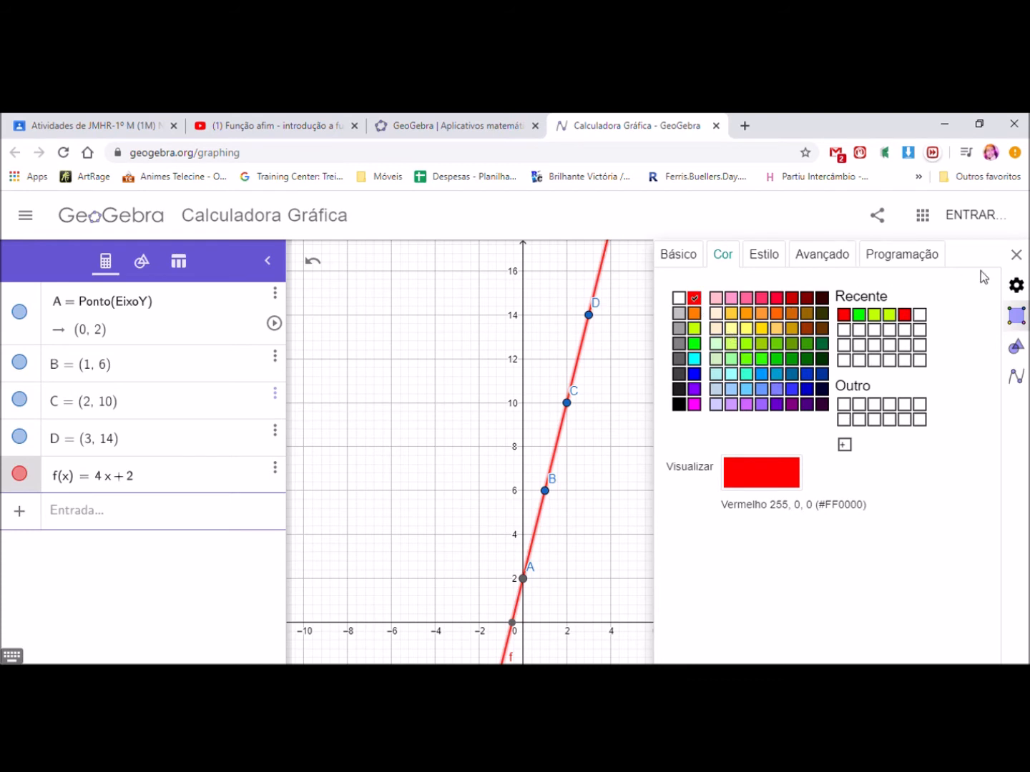
pyautogui.click(1015, 255)
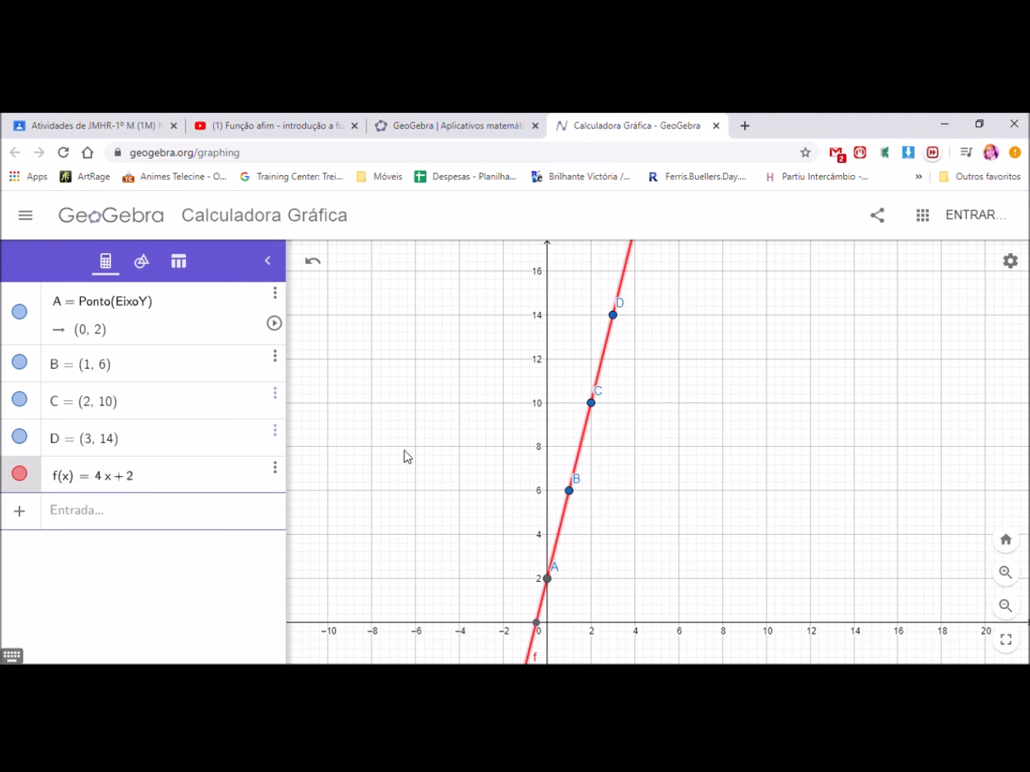
# - Examine how the f(x) line passes through points A to D and extends over a wider range of the axes
pyautogui.scroll(-4, 637, 473)
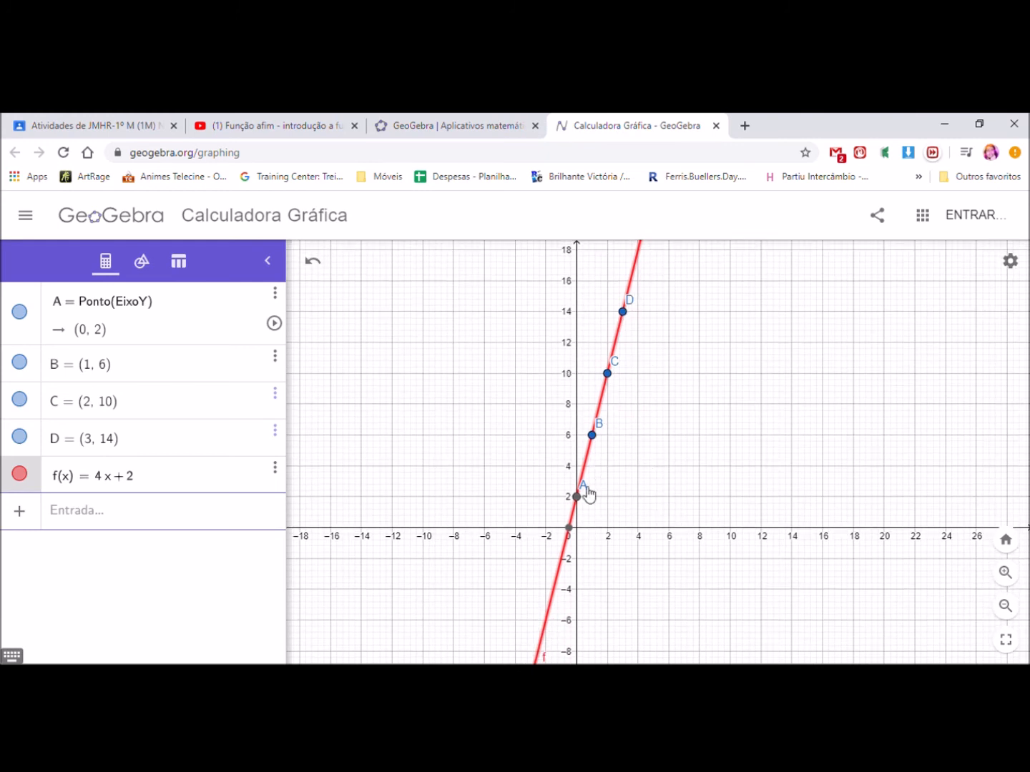
pyautogui.scroll(-3, 643, 538)
pyautogui.scroll(-4, 644, 538)
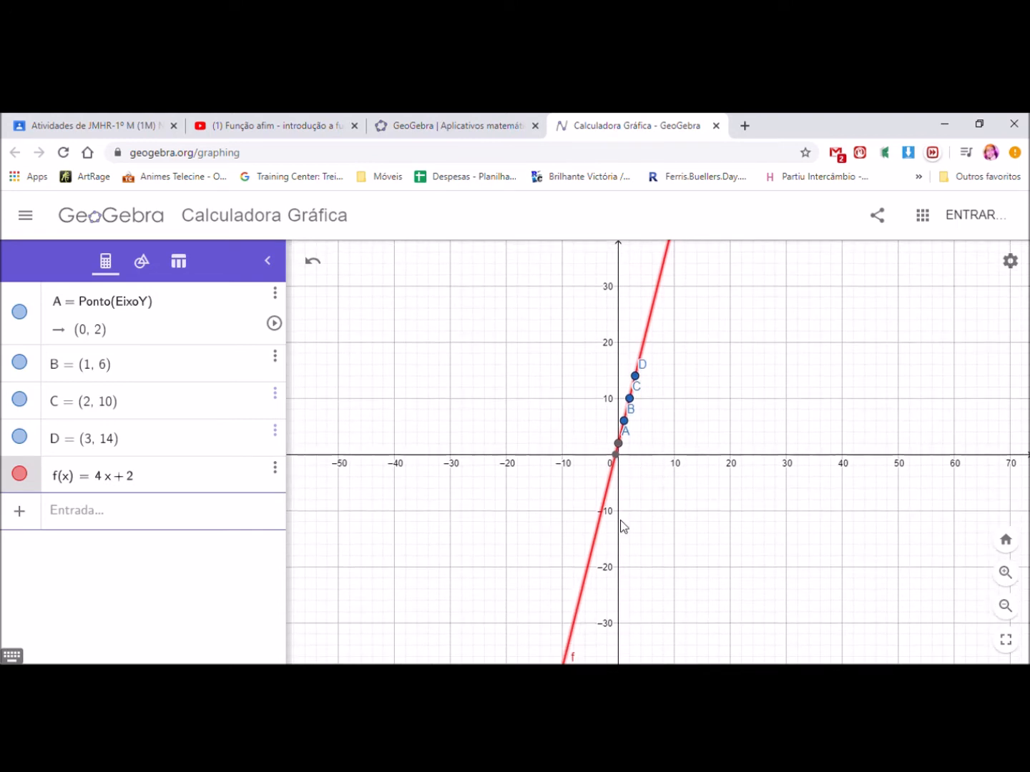
pyautogui.moveTo(600, 603); pyautogui.dragTo(529, 608)
pyautogui.moveTo(610, 444); pyautogui.dragTo(616, 482)
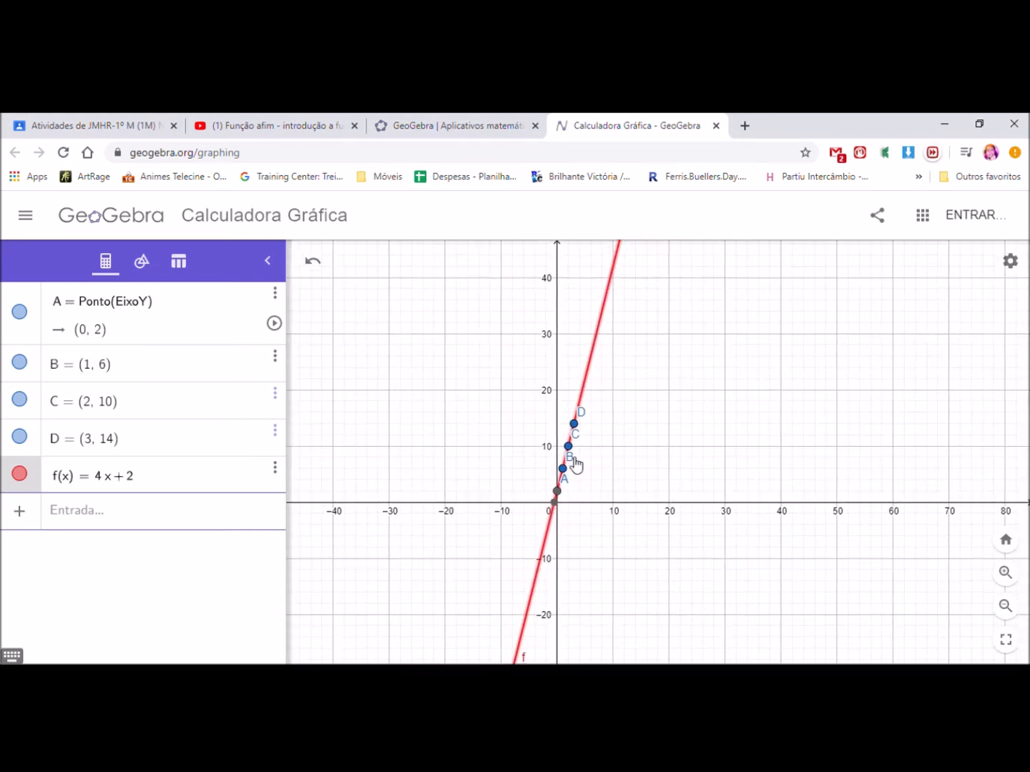
pyautogui.scroll(3, 575, 465)
pyautogui.scroll(5, 574, 465)
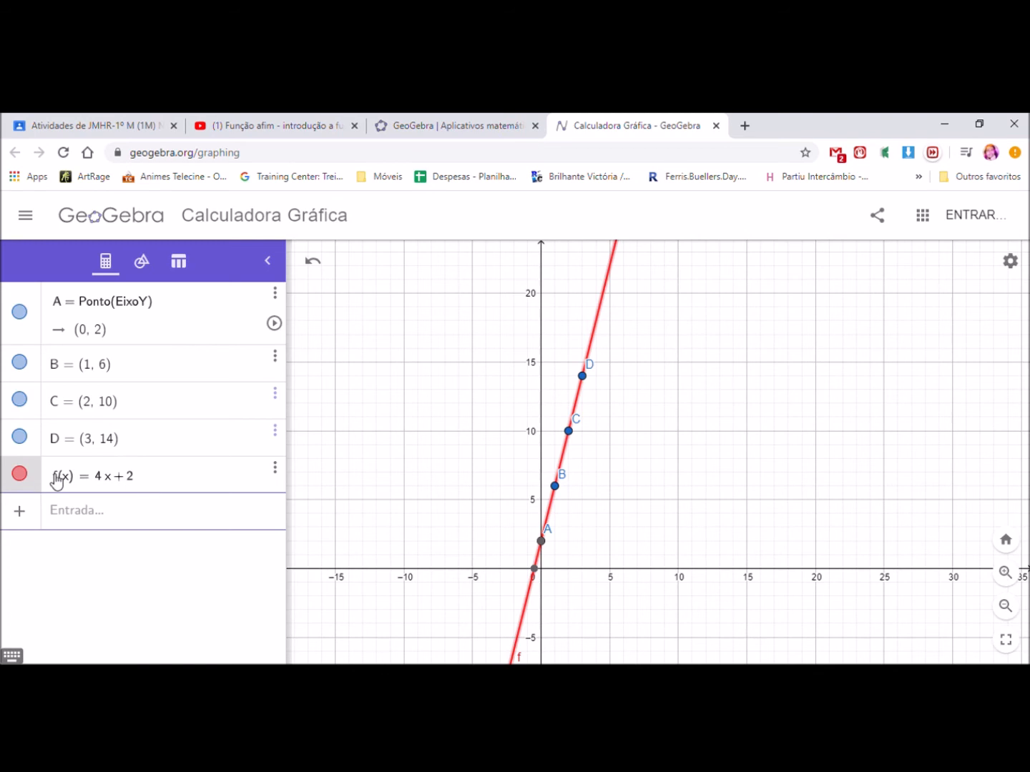
pyautogui.scroll(3, 572, 408)
pyautogui.click(590, 371)
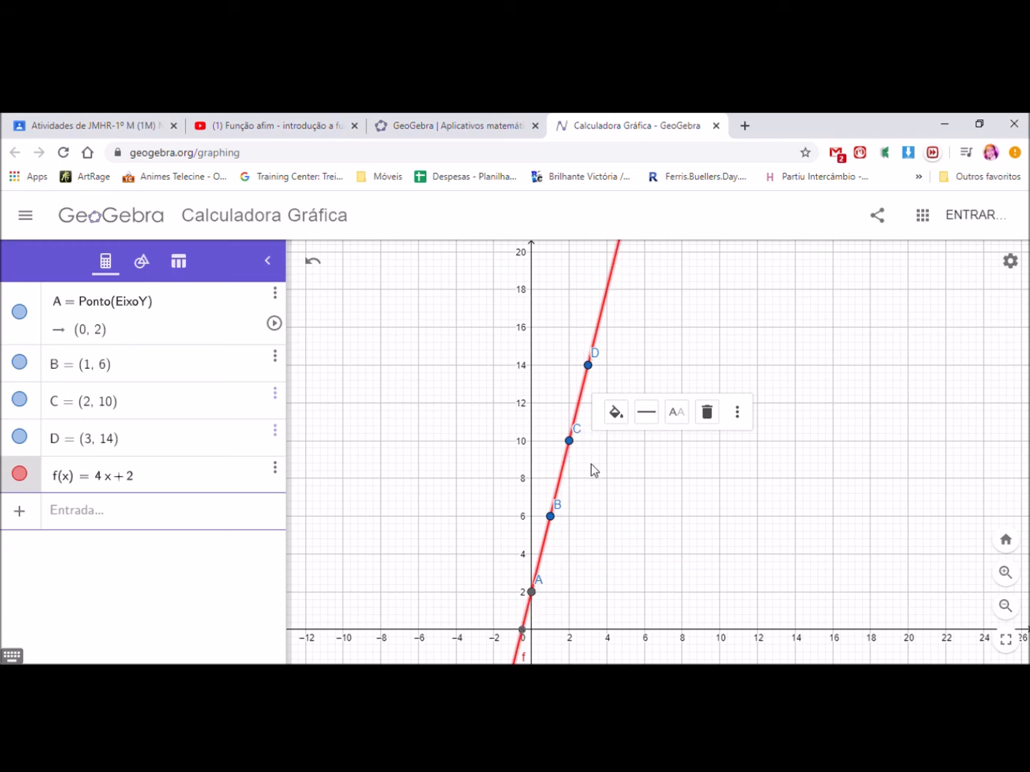
pyautogui.scroll(-3, 620, 493)
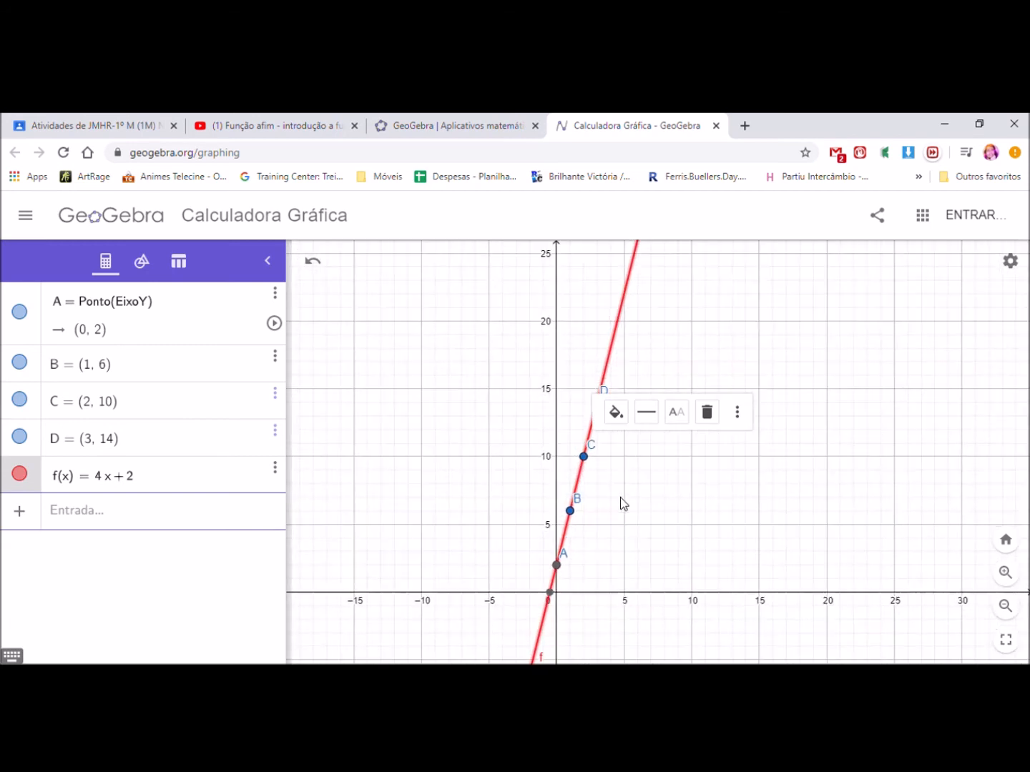
pyautogui.moveTo(662, 518); pyautogui.dragTo(634, 471)
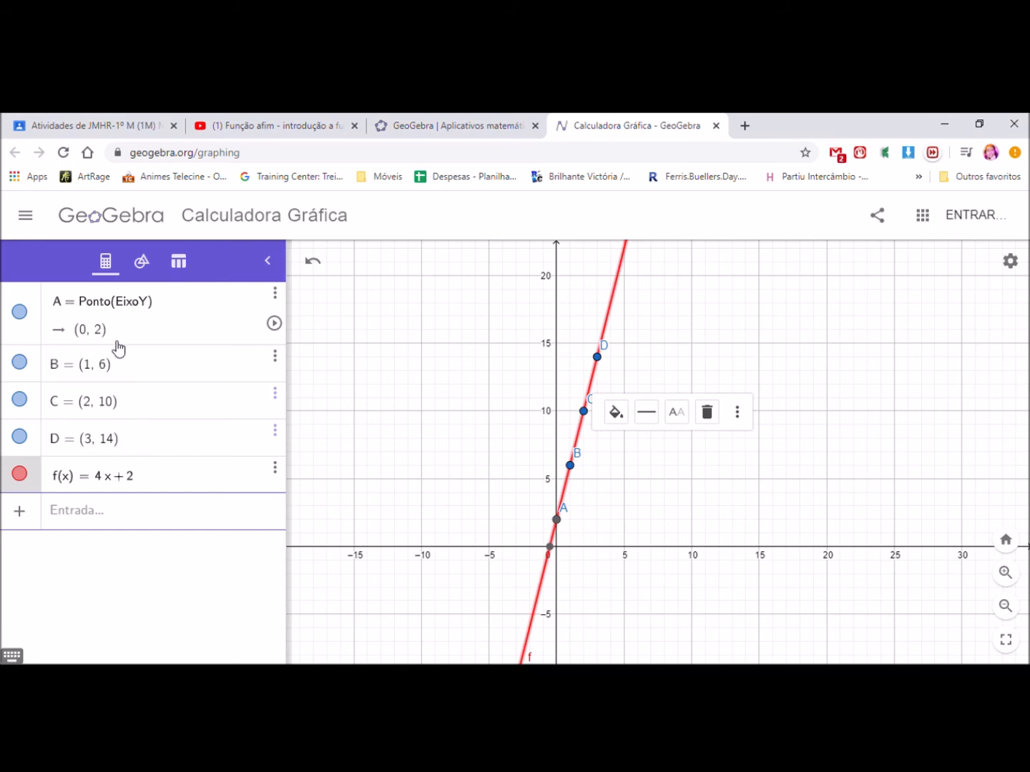
pyautogui.click(144, 265)
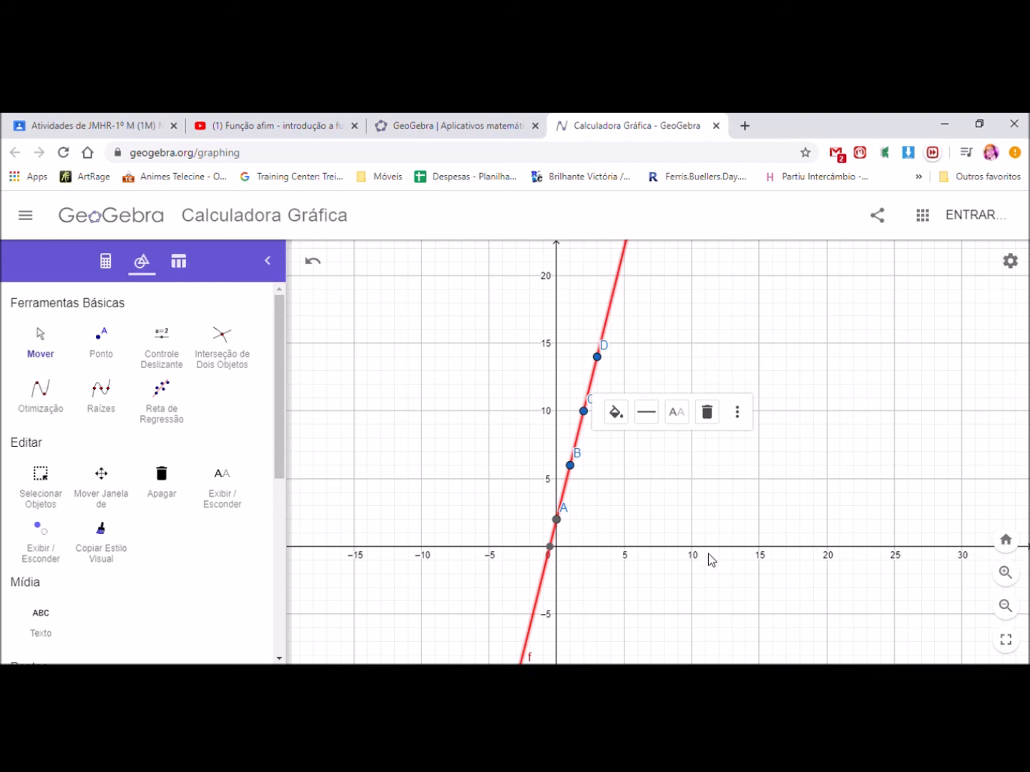
pyautogui.click(122, 349)
pyautogui.moveTo(719, 557); pyautogui.dragTo(720, 499)
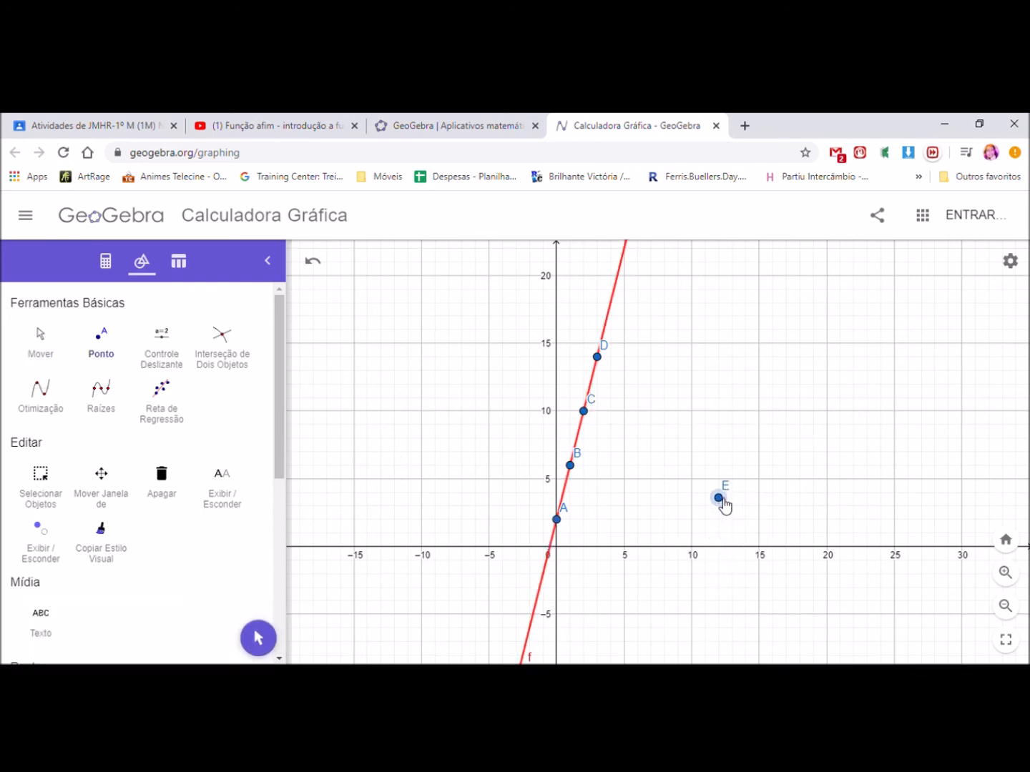
pyautogui.press('Escape')
pyautogui.click(721, 505)
pyautogui.press('Delete')
pyautogui.scroll(-3, 723, 448)
pyautogui.scroll(-3, 734, 435)
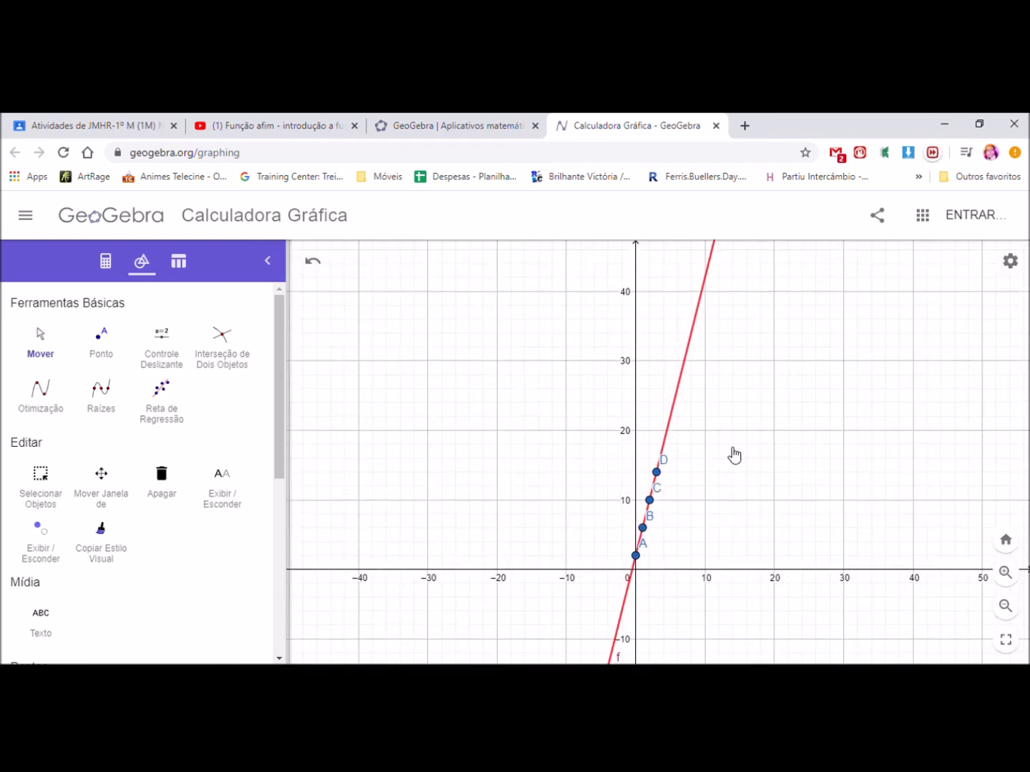
pyautogui.click(104, 339)
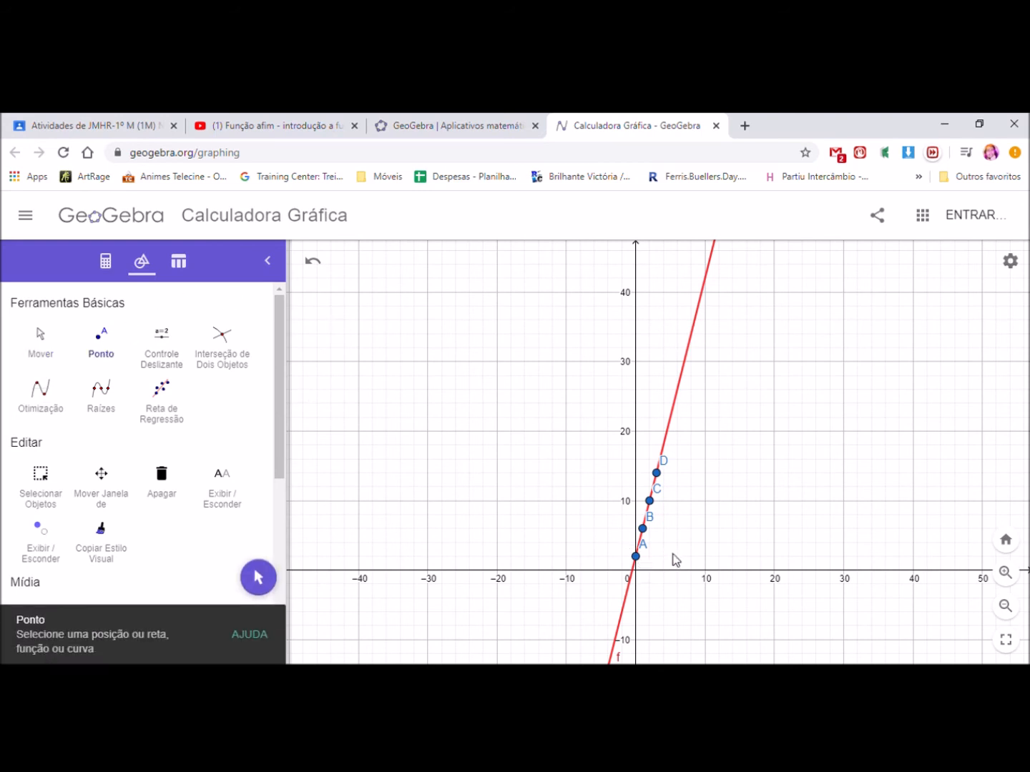
pyautogui.scroll(2, 713, 291)
pyautogui.moveTo(731, 337); pyautogui.dragTo(731, 376)
pyautogui.hotkey('ctrl', 'z')
pyautogui.scroll(-2, 733, 383)
pyautogui.scroll(-1, 742, 390)
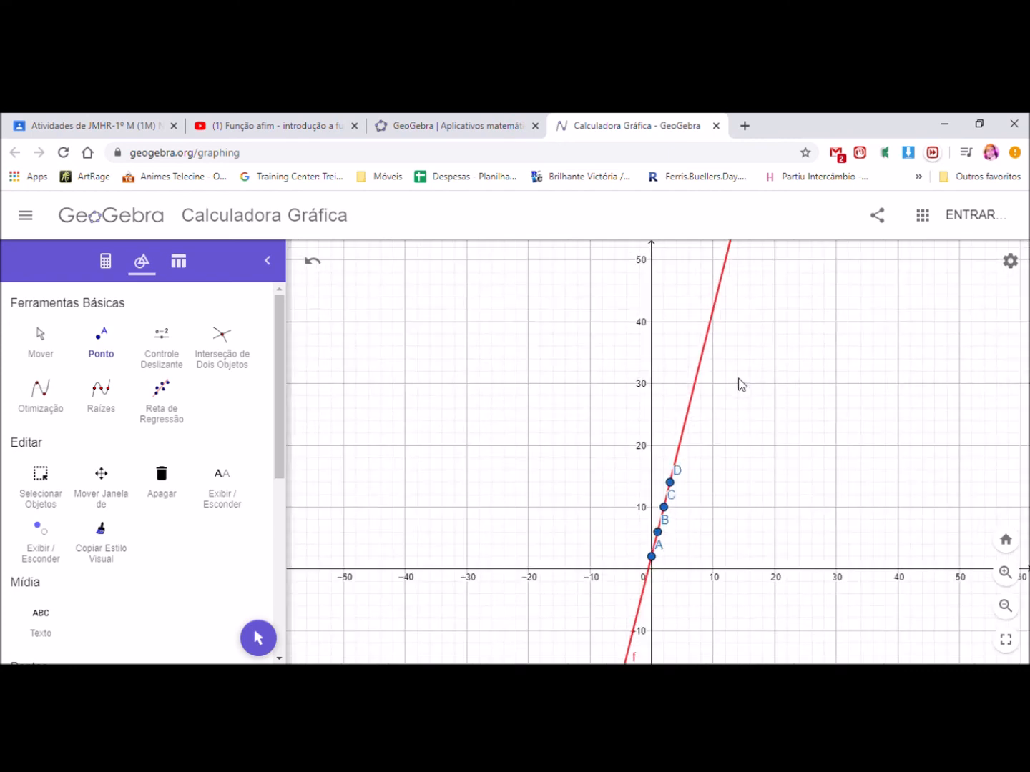
# - Plot a new point at (10, 40) beside the f(x) line with the Point tool
pyautogui.click(101, 343)
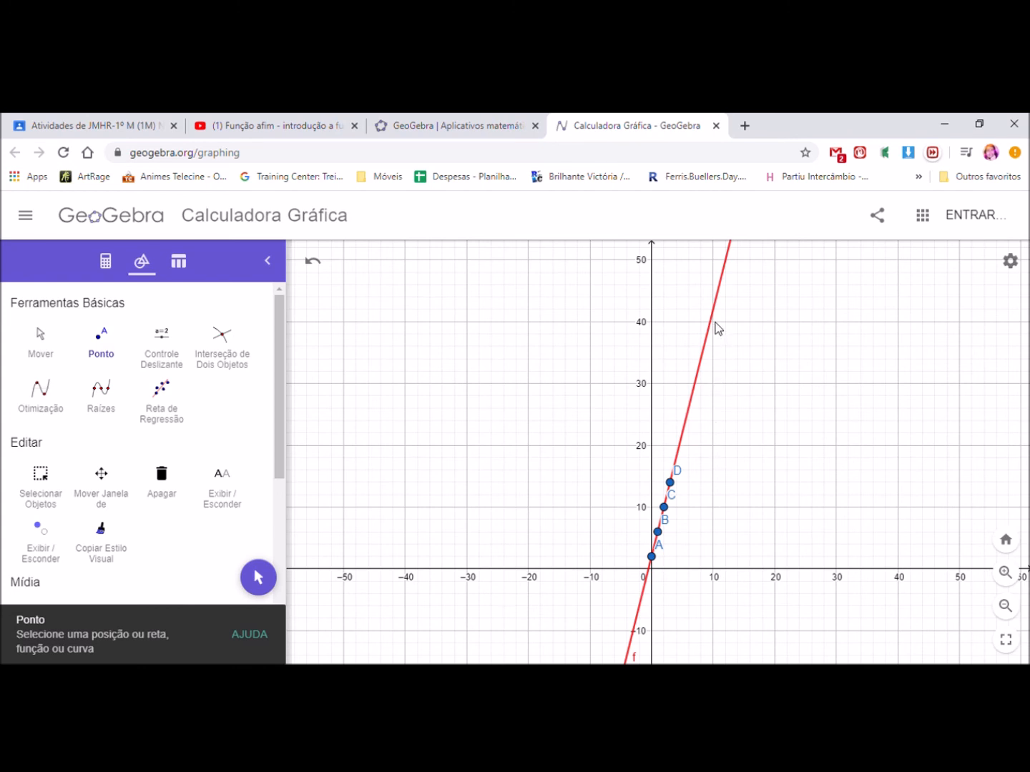
pyautogui.scroll(10, 717, 328)
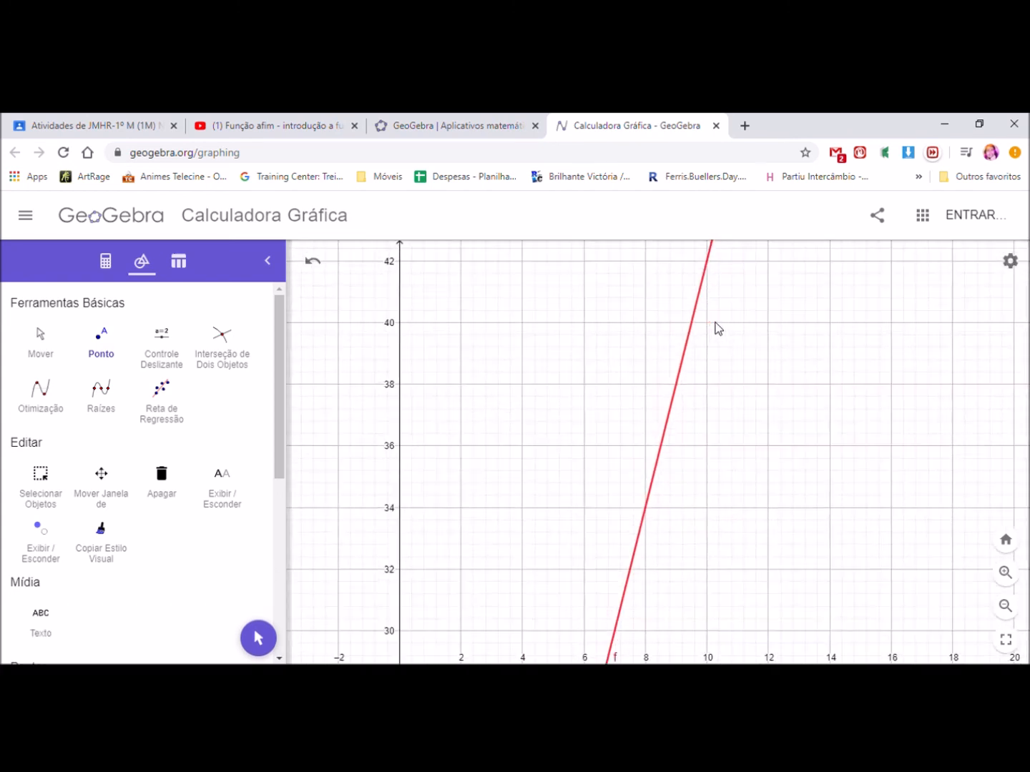
pyautogui.scroll(2, 716, 327)
pyautogui.click(704, 323)
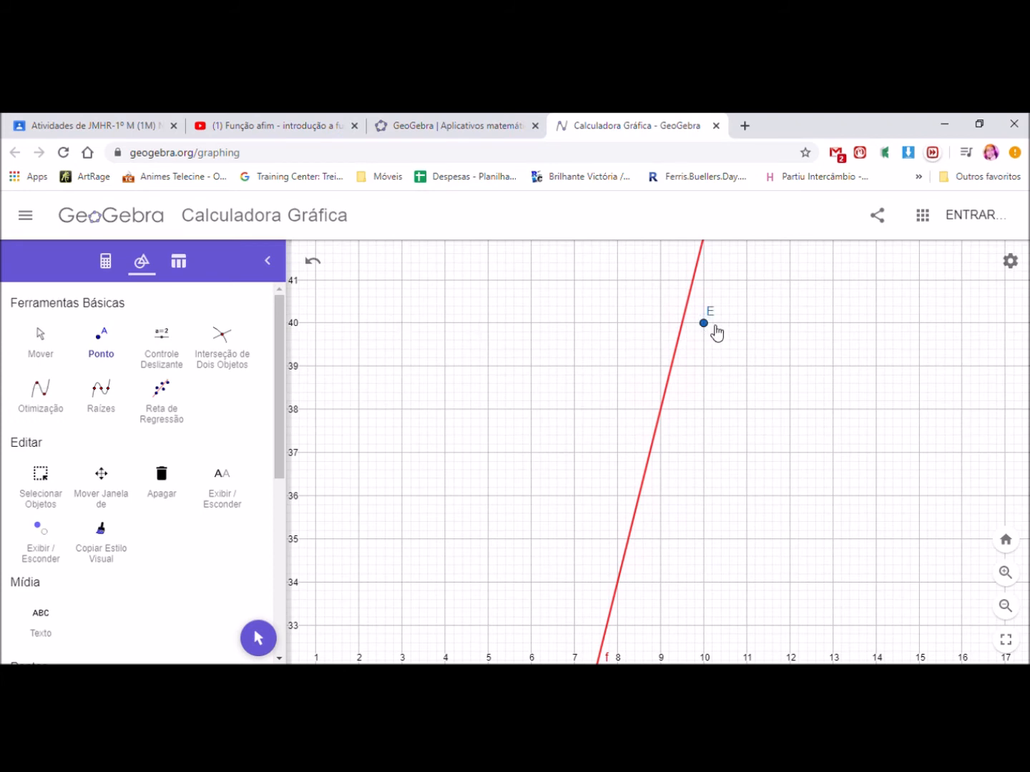
pyautogui.scroll(-8, 716, 332)
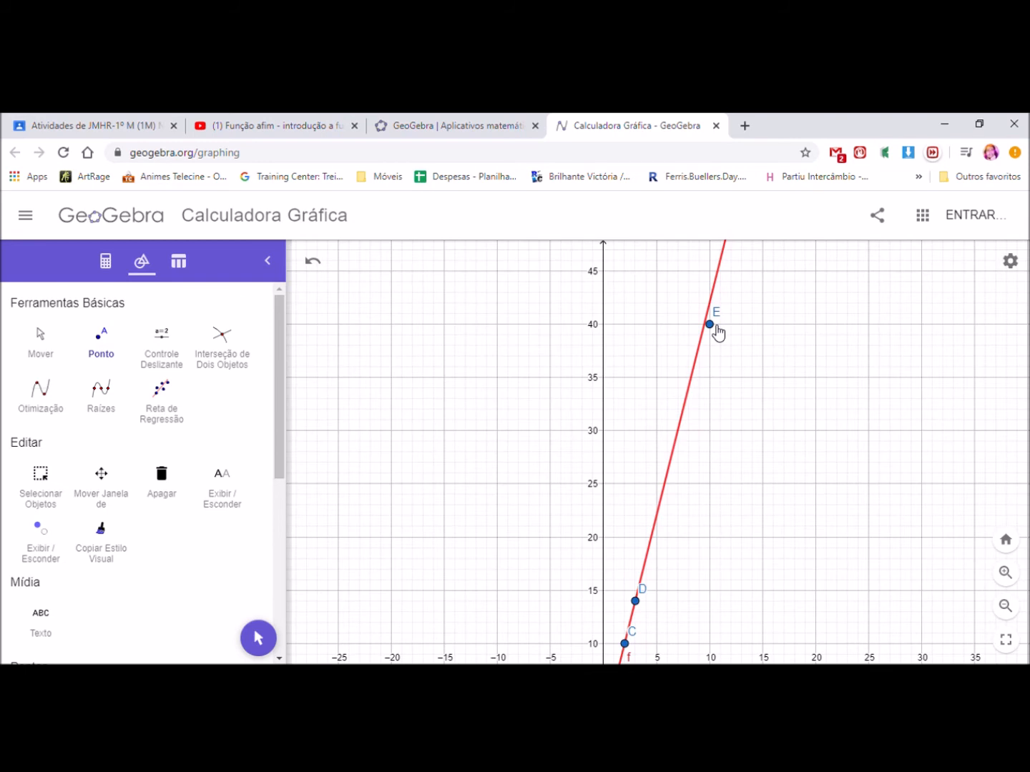
pyautogui.scroll(-3, 718, 332)
pyautogui.scroll(8, 719, 332)
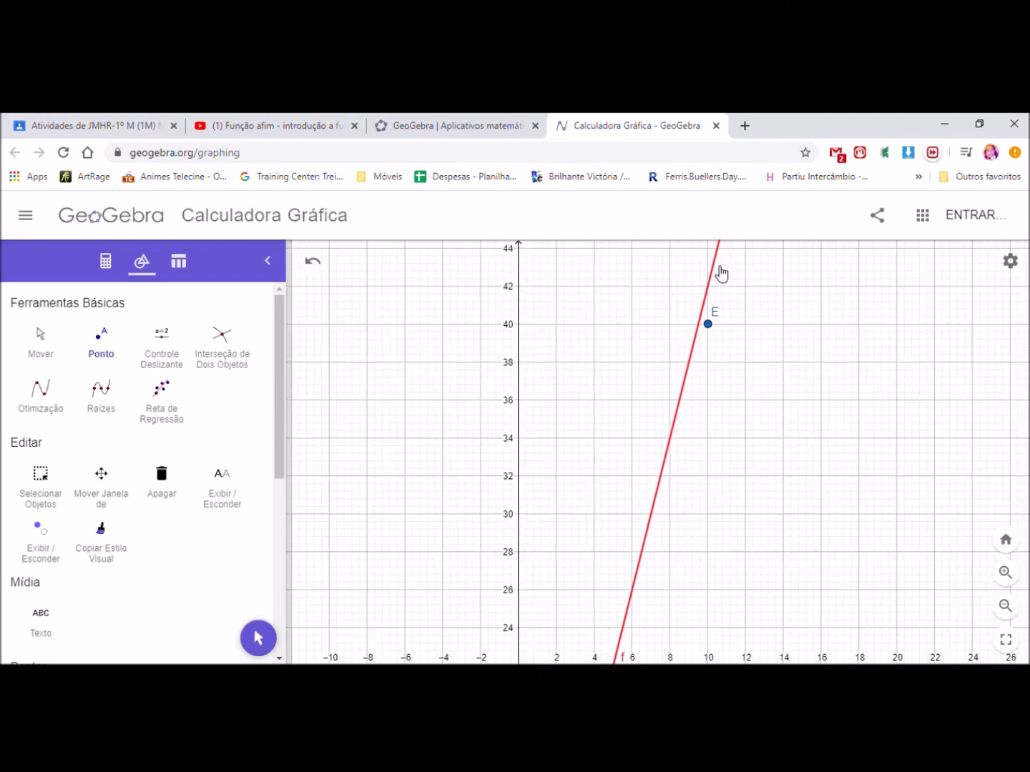
pyautogui.scroll(3, 701, 349)
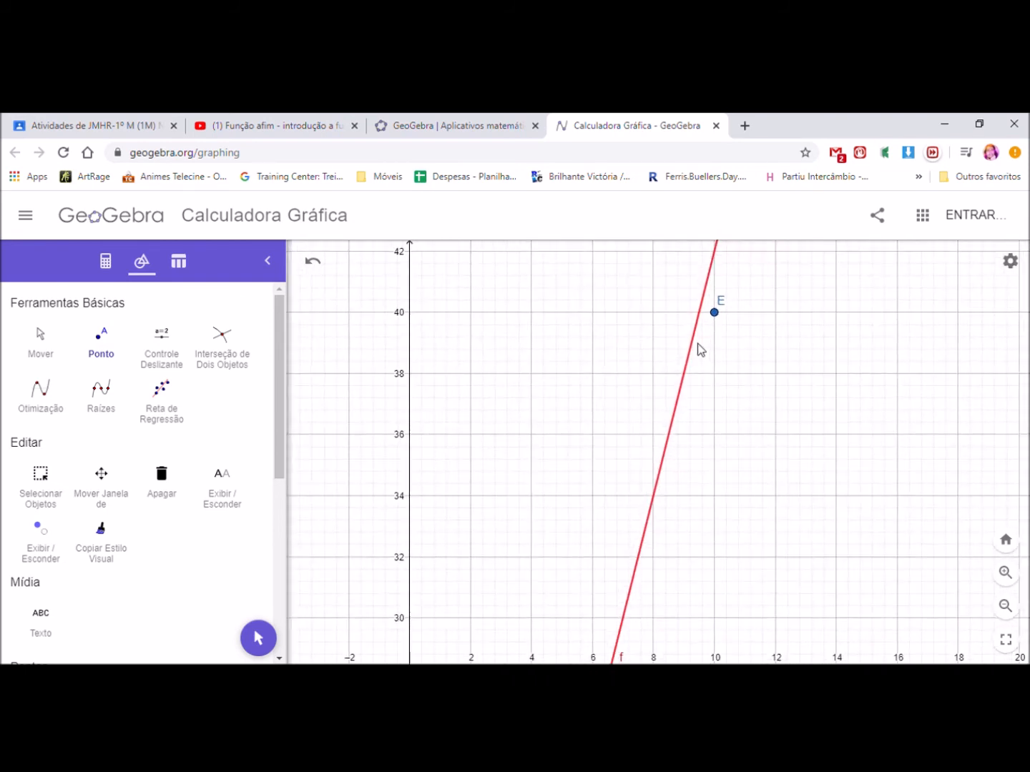
pyautogui.click(749, 354)
pyautogui.press('Escape')
pyautogui.click(749, 355)
pyautogui.press('Delete')
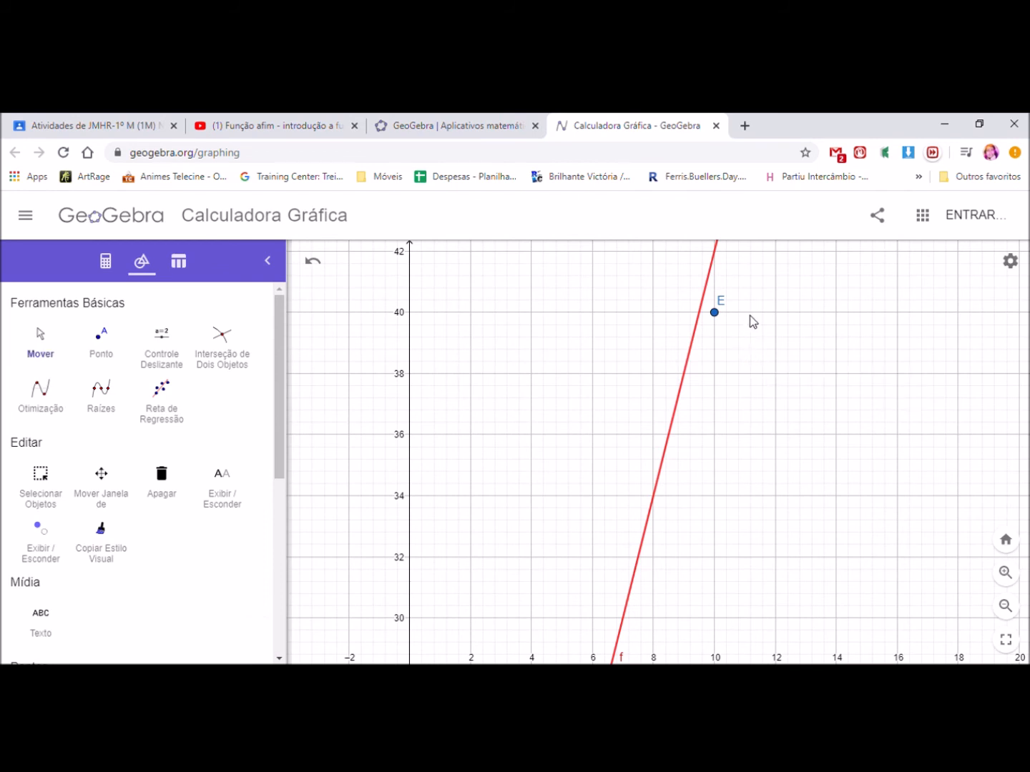
# - Plot another point at (10, 42) on the f(x) line with the Point tool
pyautogui.moveTo(759, 301); pyautogui.dragTo(731, 412)
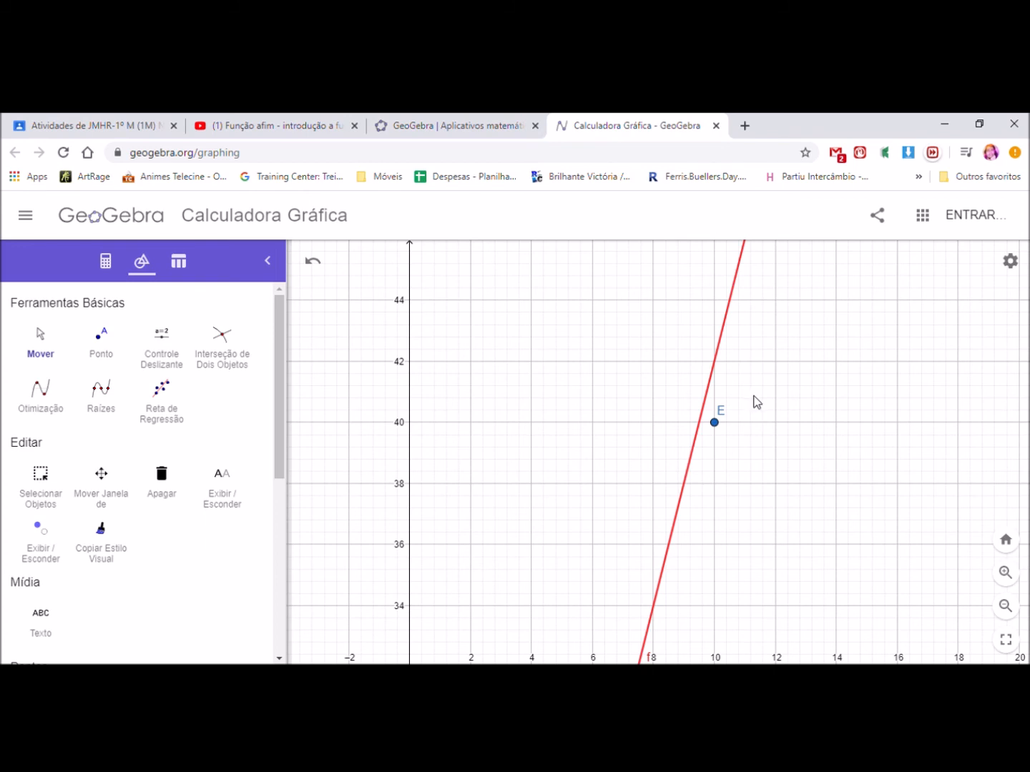
pyautogui.scroll(4, 744, 382)
pyautogui.click(115, 360)
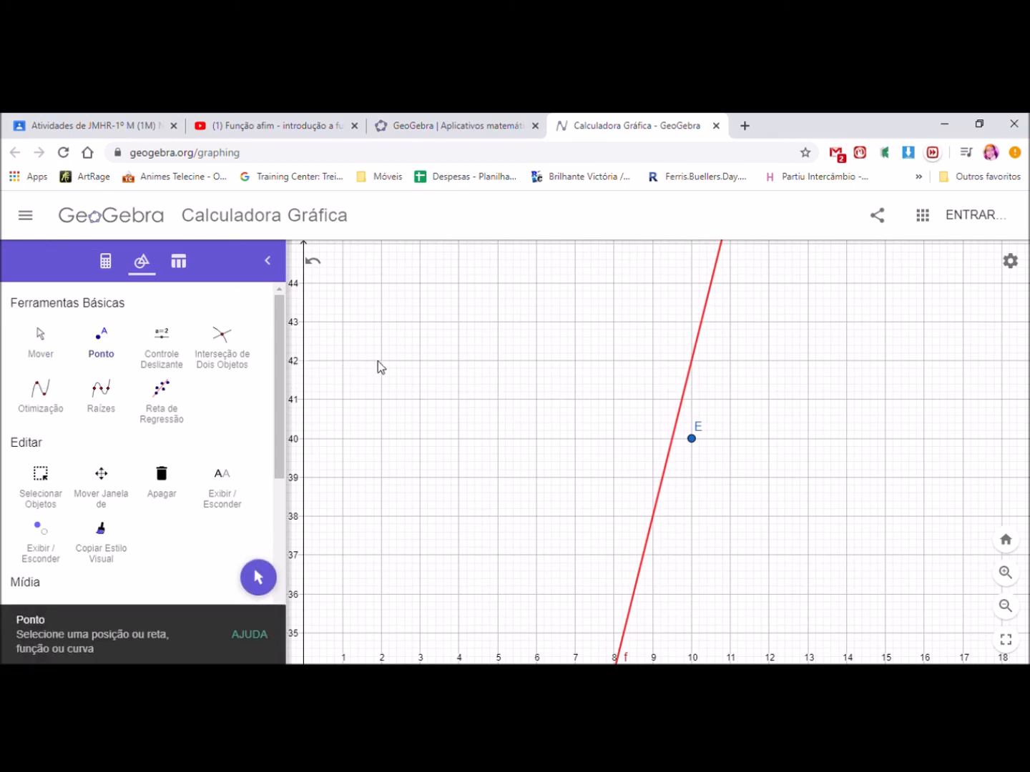
pyautogui.click(691, 360)
pyautogui.scroll(-2, 798, 458)
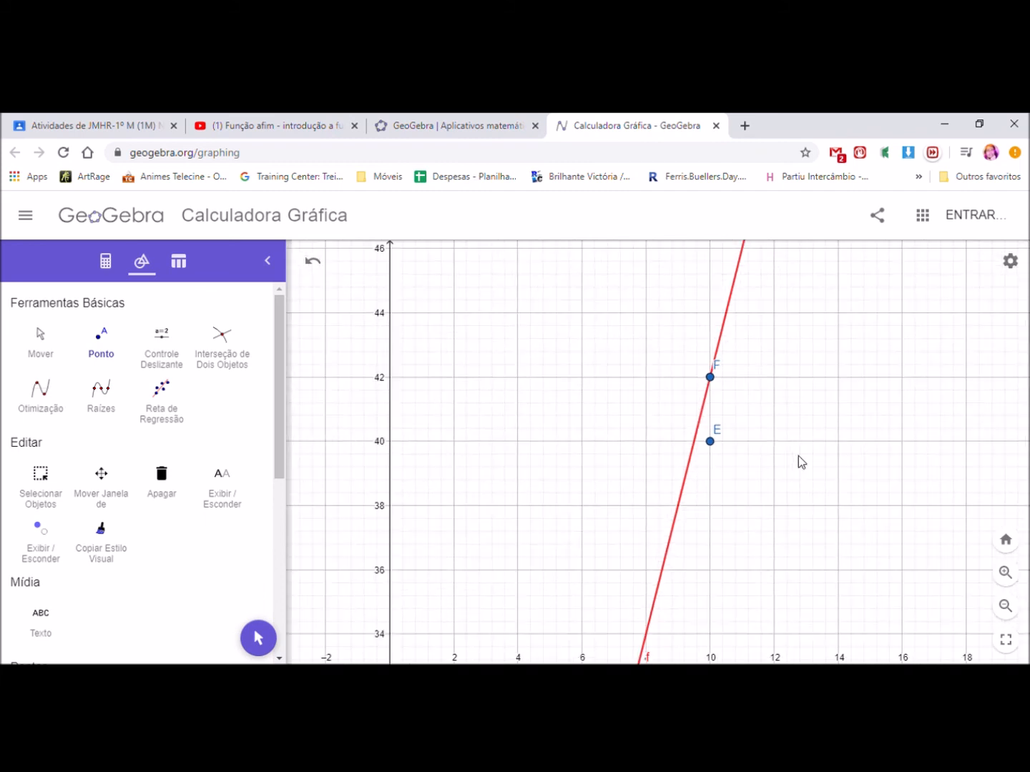
pyautogui.scroll(3, 693, 452)
pyautogui.scroll(-5, 744, 469)
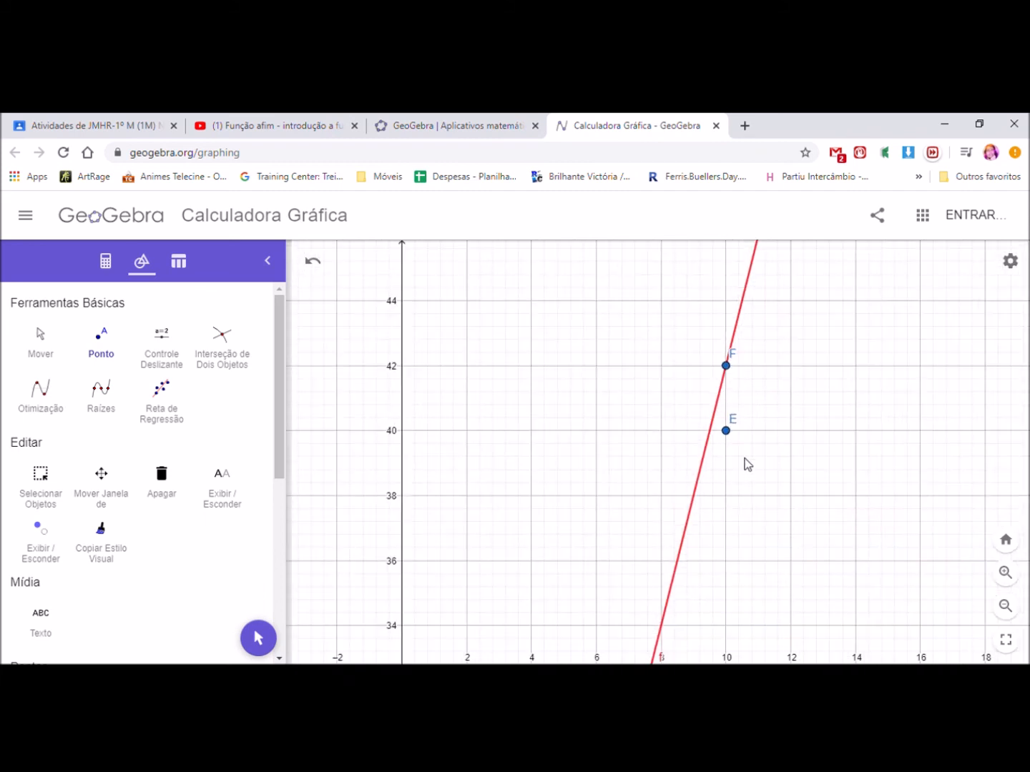
pyautogui.click(757, 492)
pyautogui.moveTo(768, 505); pyautogui.dragTo(815, 543)
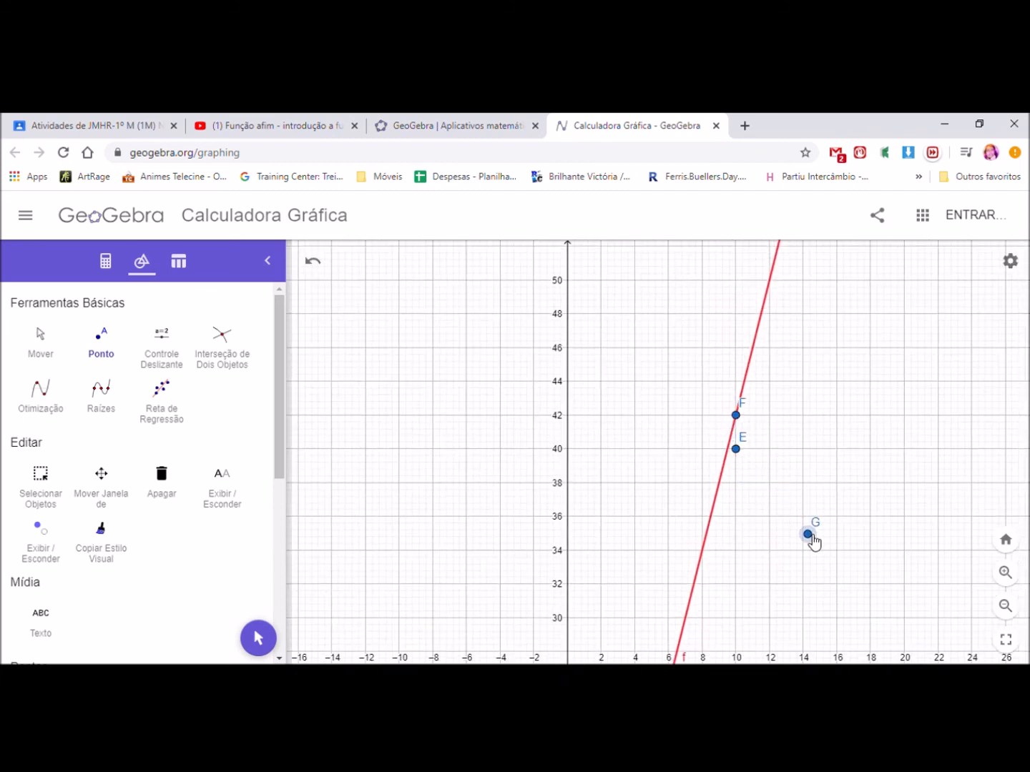
pyautogui.press('Delete')
pyautogui.scroll(-3, 809, 533)
pyautogui.moveTo(784, 499); pyautogui.dragTo(757, 420)
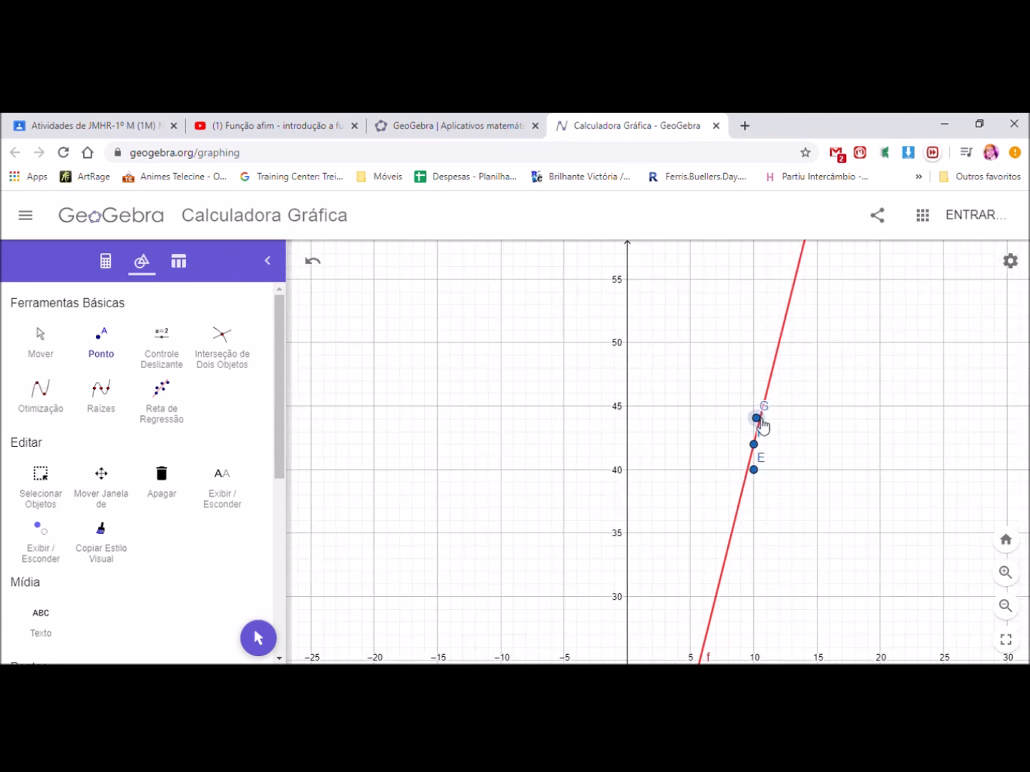
pyautogui.press('Delete')
# - Switch to the Move tool and review the part of the f(x) line around points A to D
pyautogui.click(55, 359)
pyautogui.moveTo(823, 532); pyautogui.dragTo(660, 334)
pyautogui.scroll(-2, 681, 431)
pyautogui.scroll(-5, 694, 395)
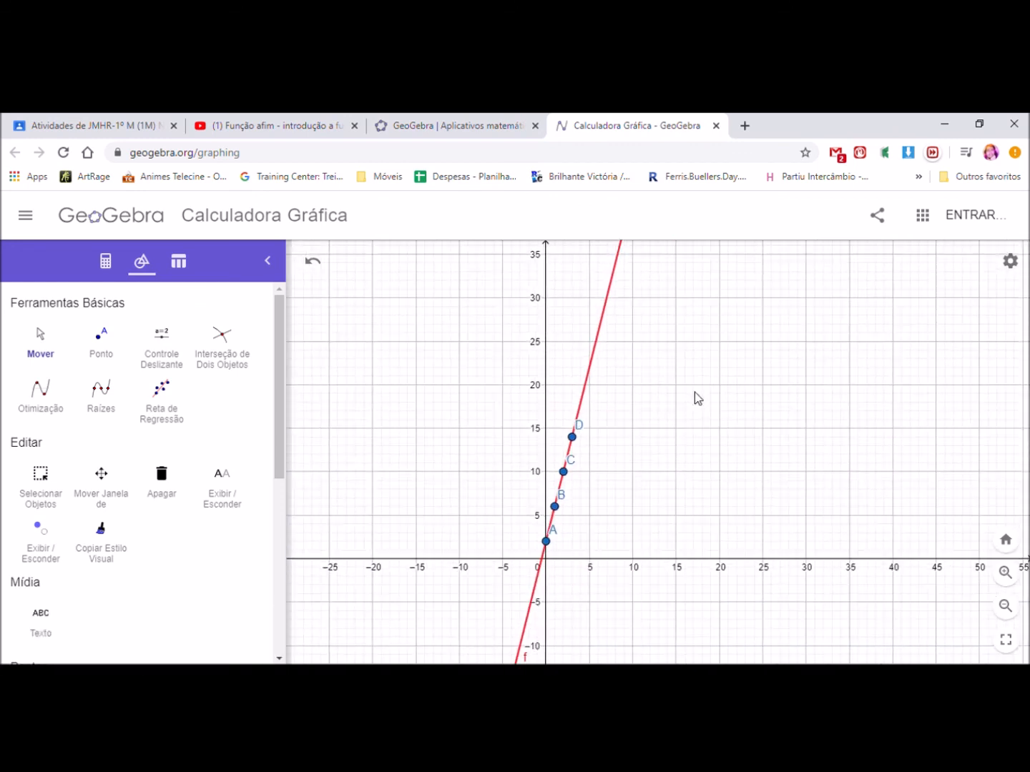
# - Delete the point at (10, 40) that lies off the f(x) line, keeping the one at (10, 42)
pyautogui.scroll(-2, 712, 396)
pyautogui.moveTo(734, 477); pyautogui.dragTo(751, 460)
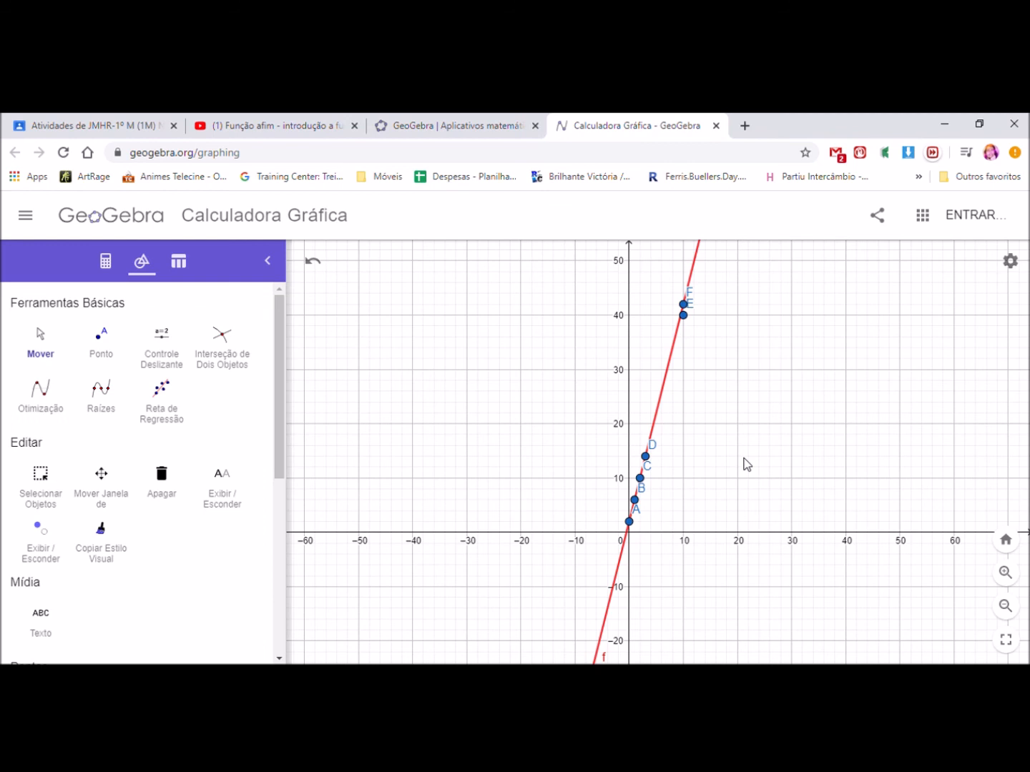
pyautogui.moveTo(748, 466); pyautogui.dragTo(722, 418)
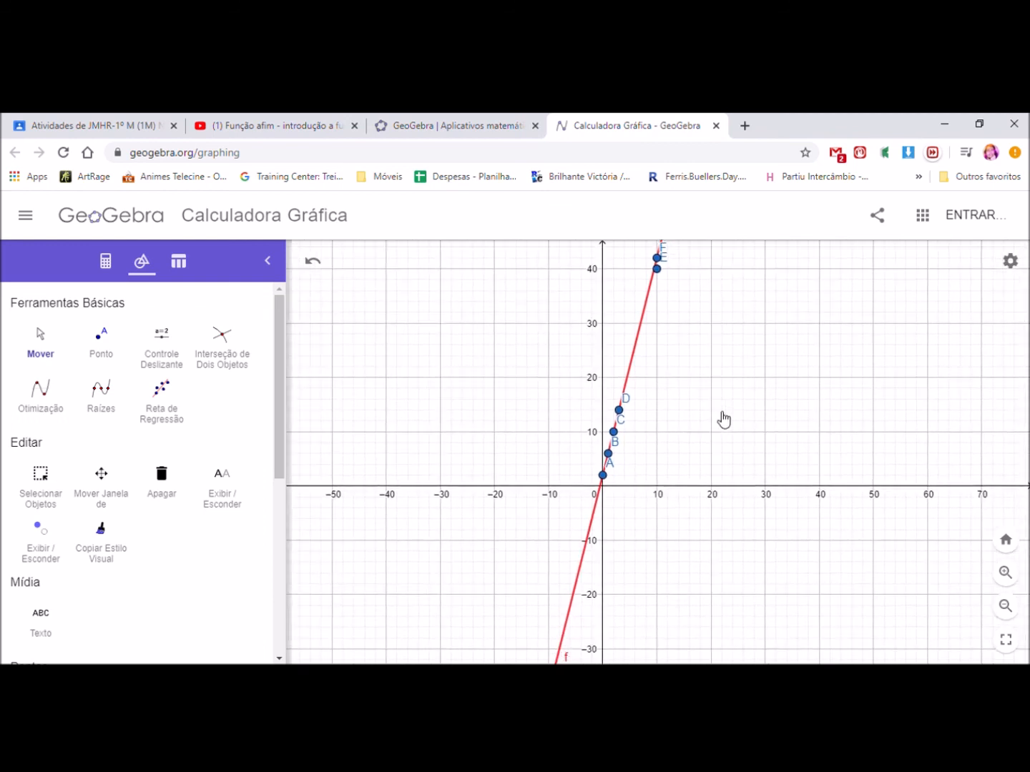
pyautogui.click(657, 269)
pyautogui.press('Delete')
pyautogui.moveTo(699, 401); pyautogui.dragTo(662, 464)
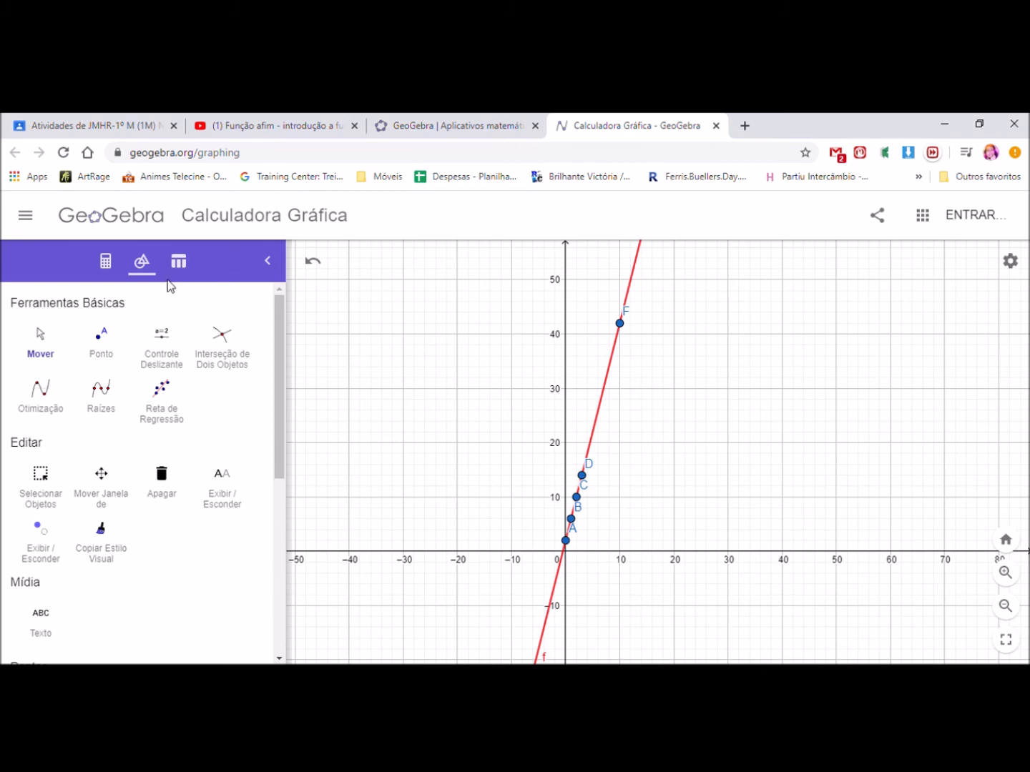
# - Export the graph as an image and download it as a PNG with a name starting "Arividade 4 - Mat"
pyautogui.click(25, 214)
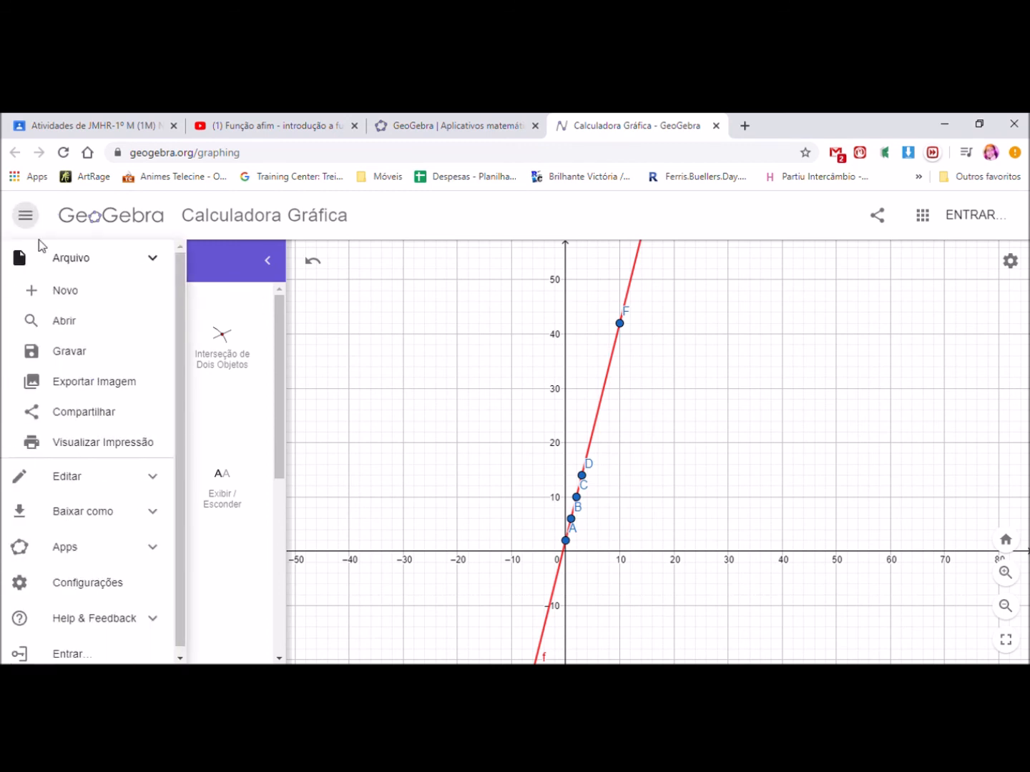
pyautogui.click(128, 395)
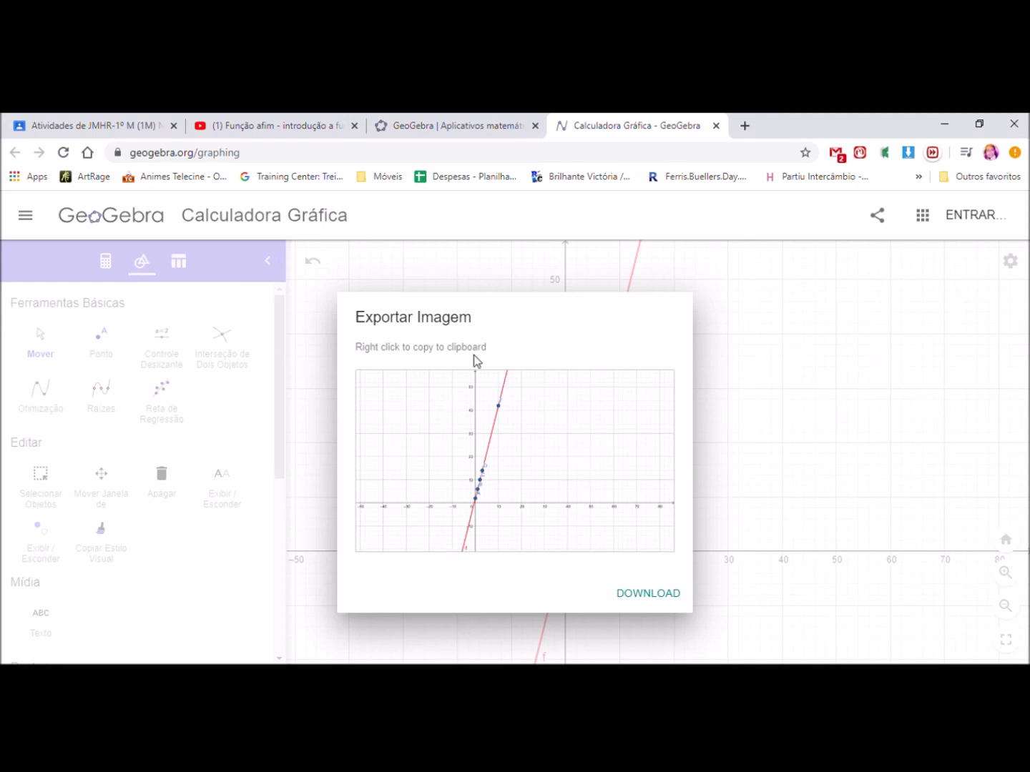
pyautogui.click(670, 598)
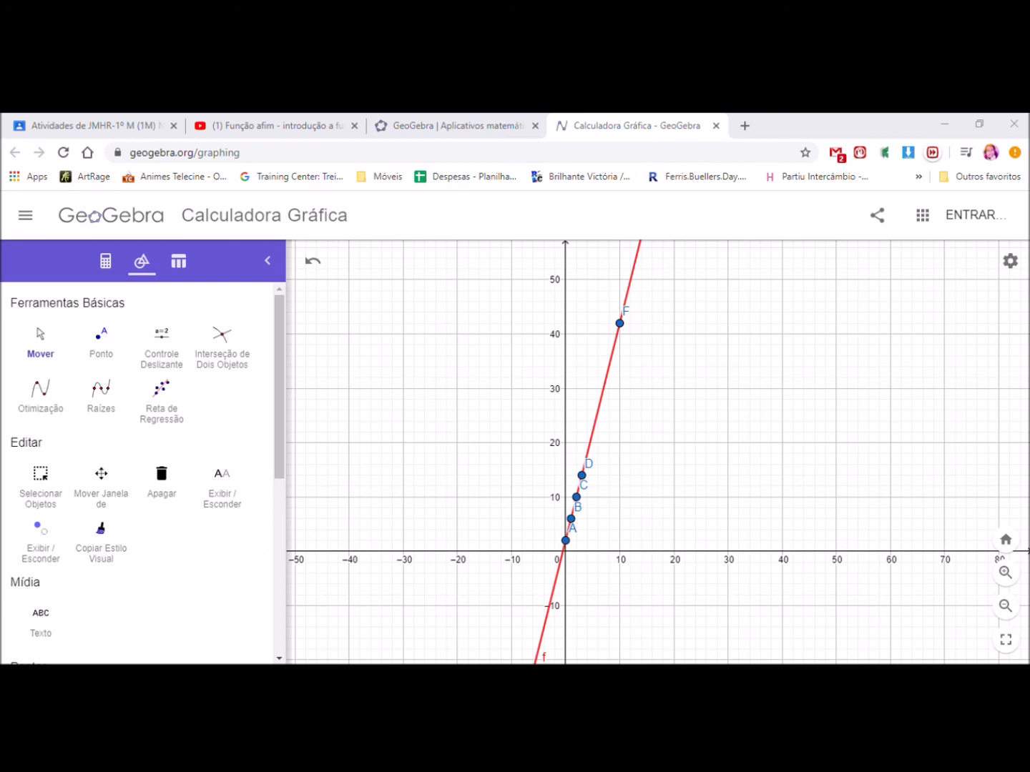
pyautogui.click(589, 572)
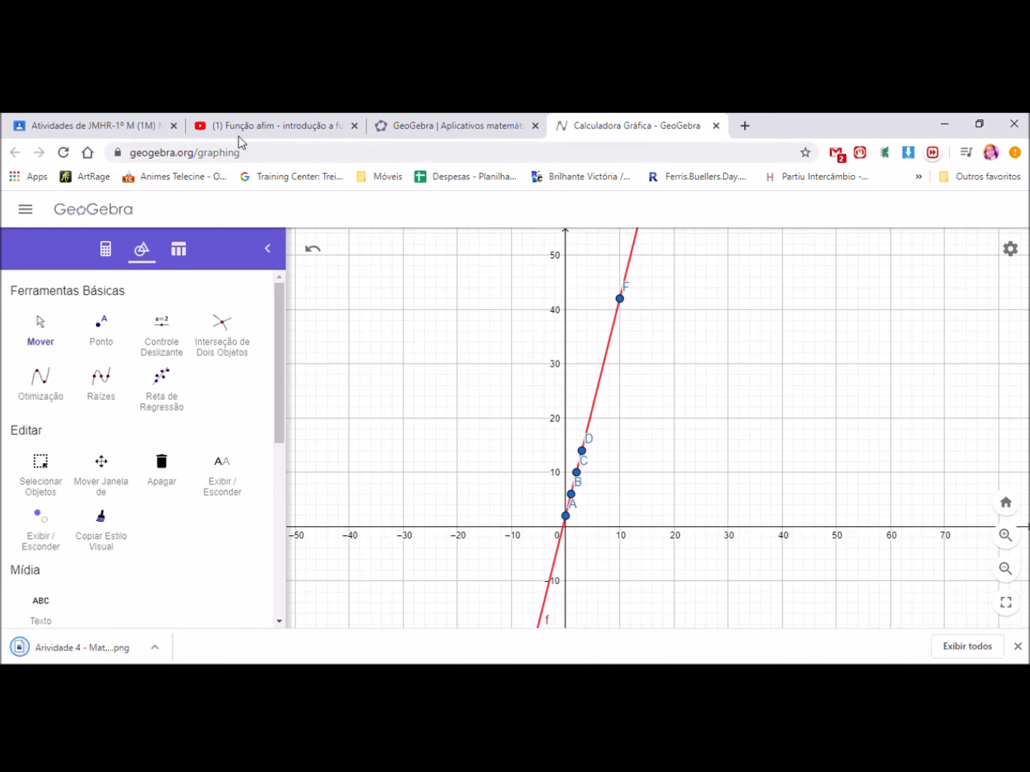
# - Switch to Google Classroom and review the instructions of "Atividade 4 - Construindo Gráficos de Funções"
pyautogui.click(107, 126)
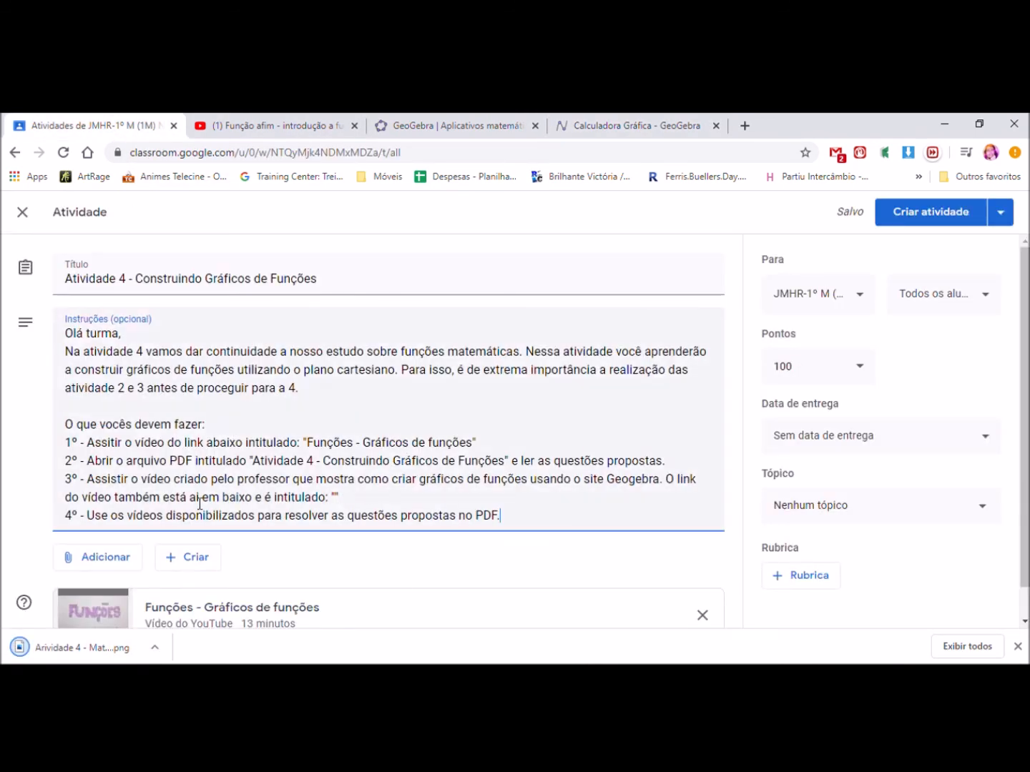
pyautogui.scroll(-1, 251, 595)
pyautogui.scroll(1, 336, 551)
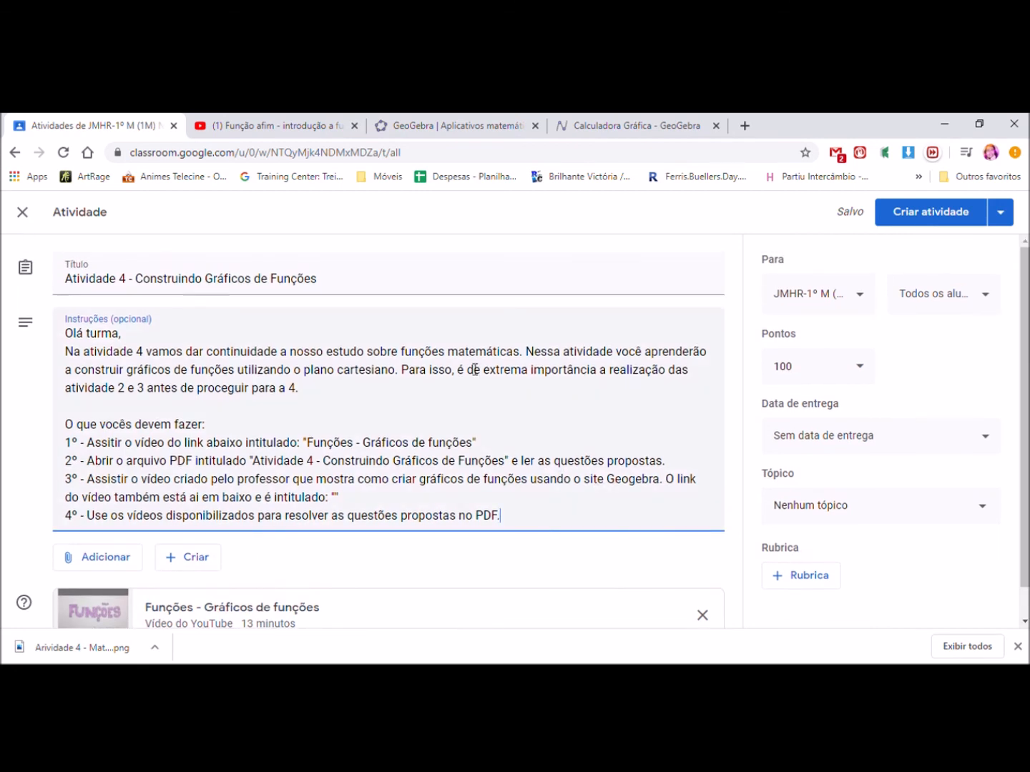